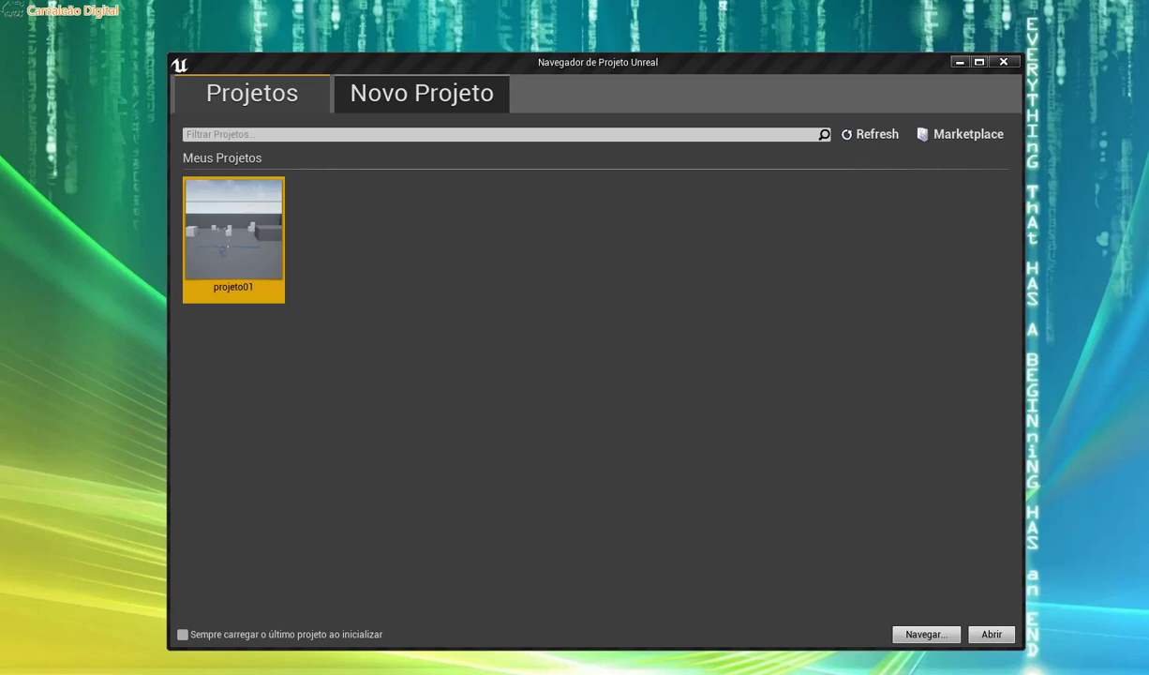
Switch the Project Browser to the Novo Projeto tab to list the Blueprint templates
click(424, 94)
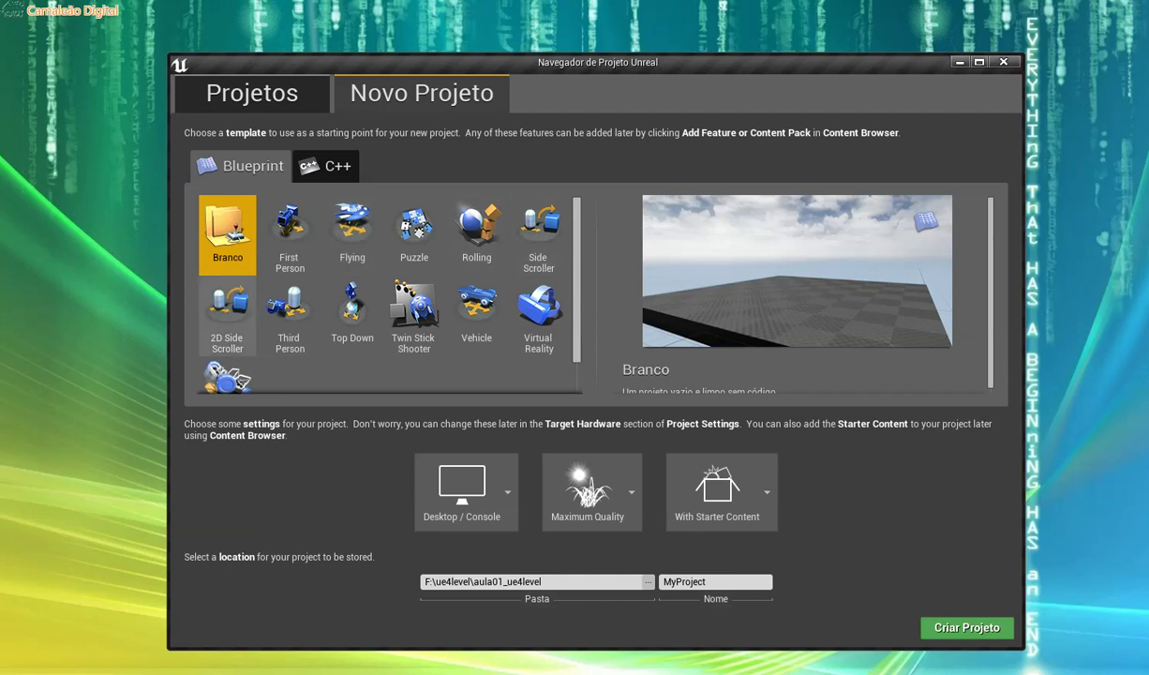
Preview the 2D Side Scroller, Side Scroller, Rolling, Puzzle and Flying templates
click(226, 316)
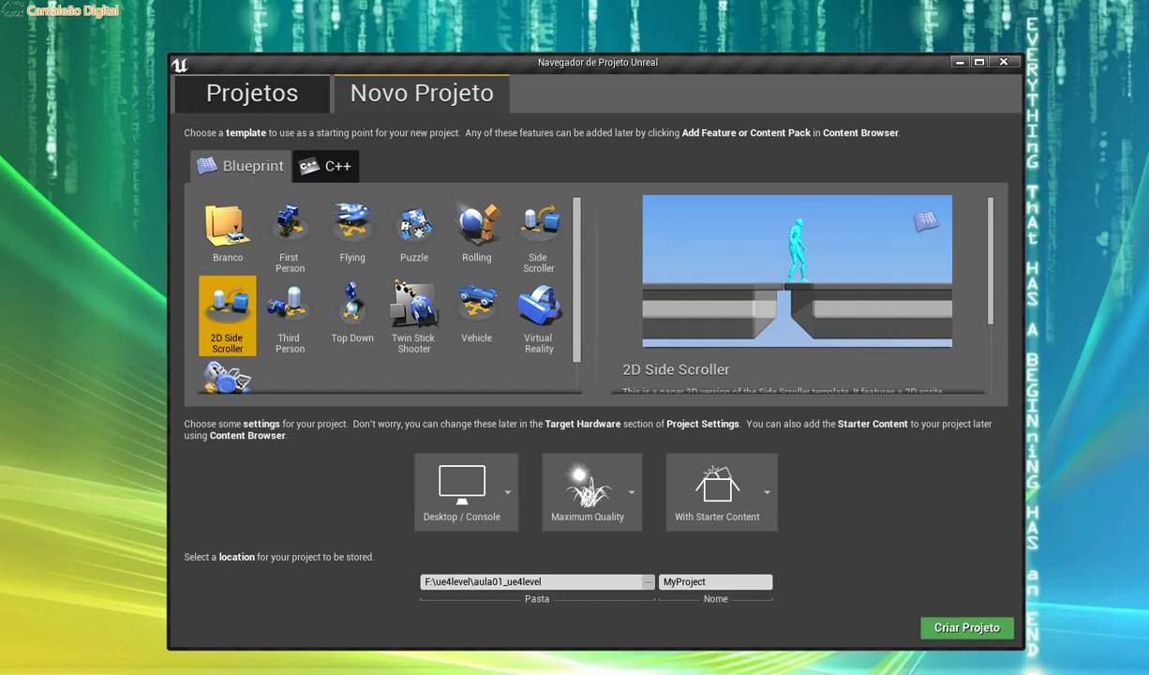
click(538, 233)
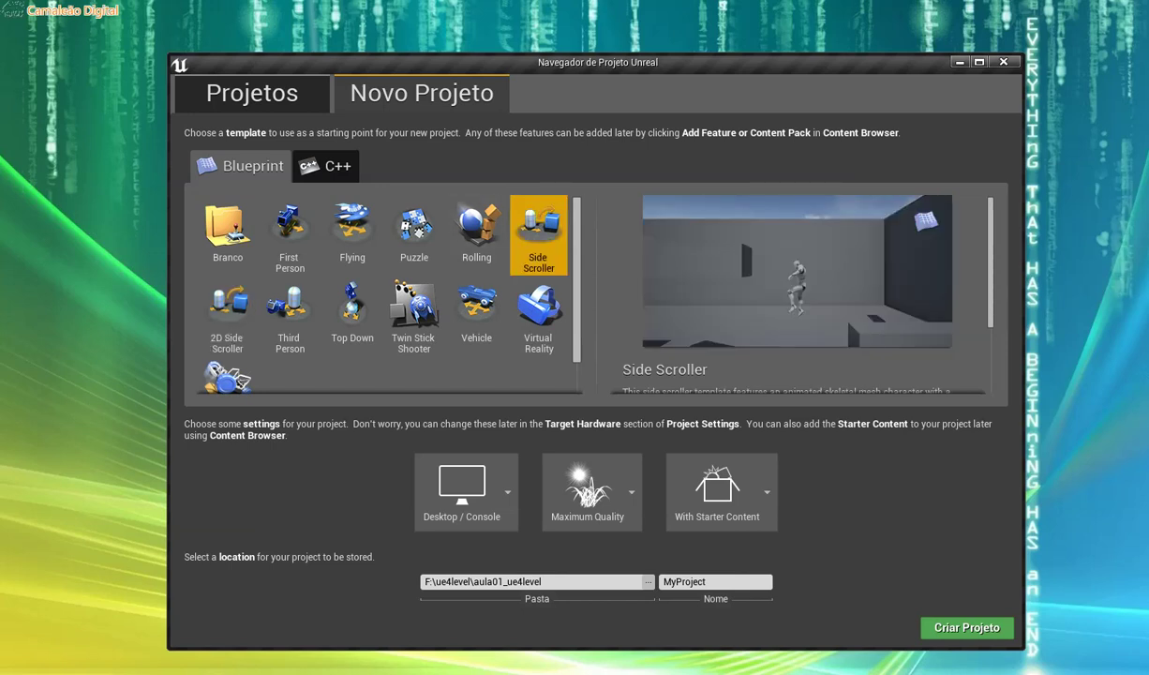
click(476, 233)
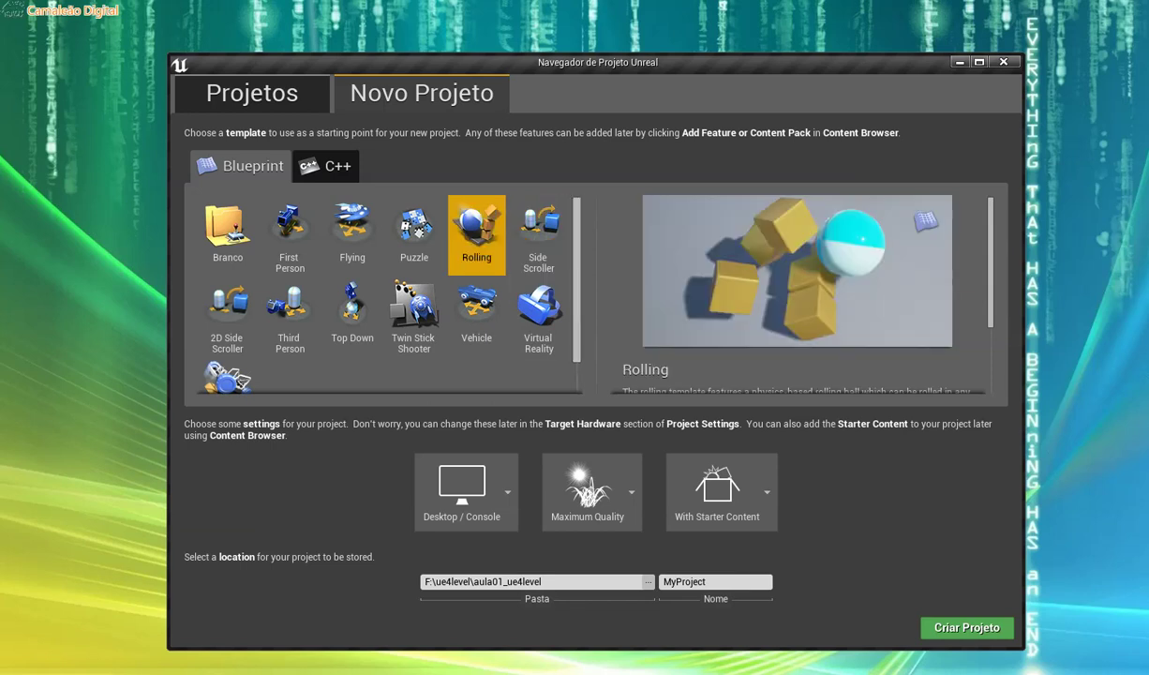
click(413, 233)
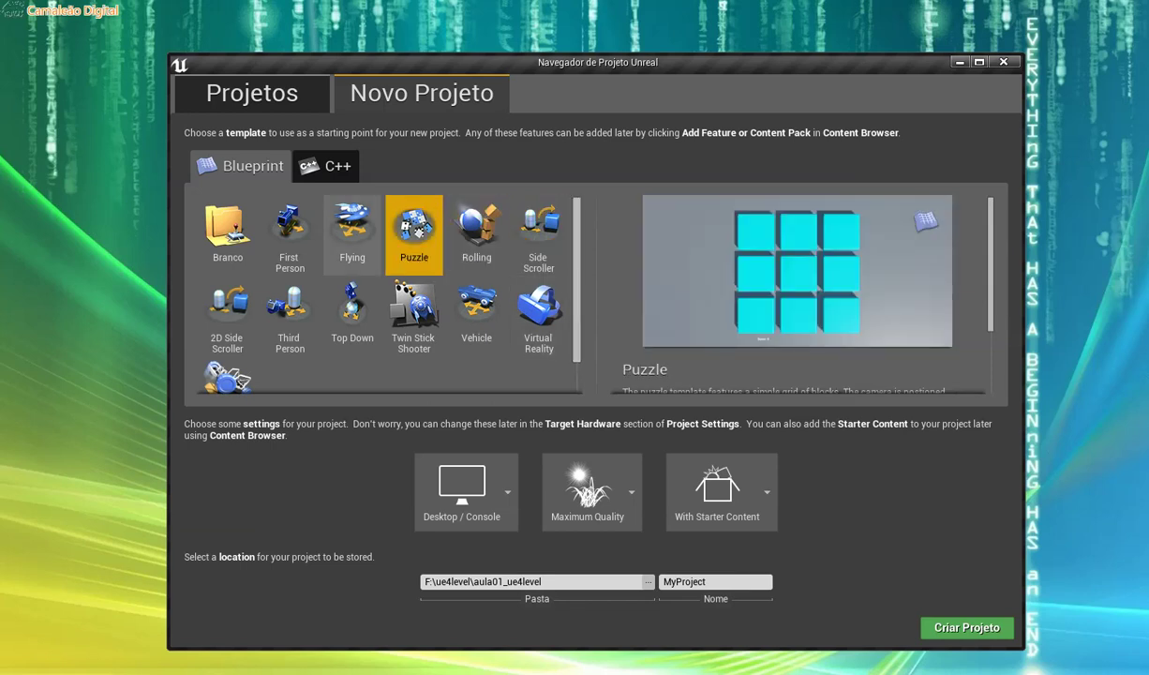
click(352, 232)
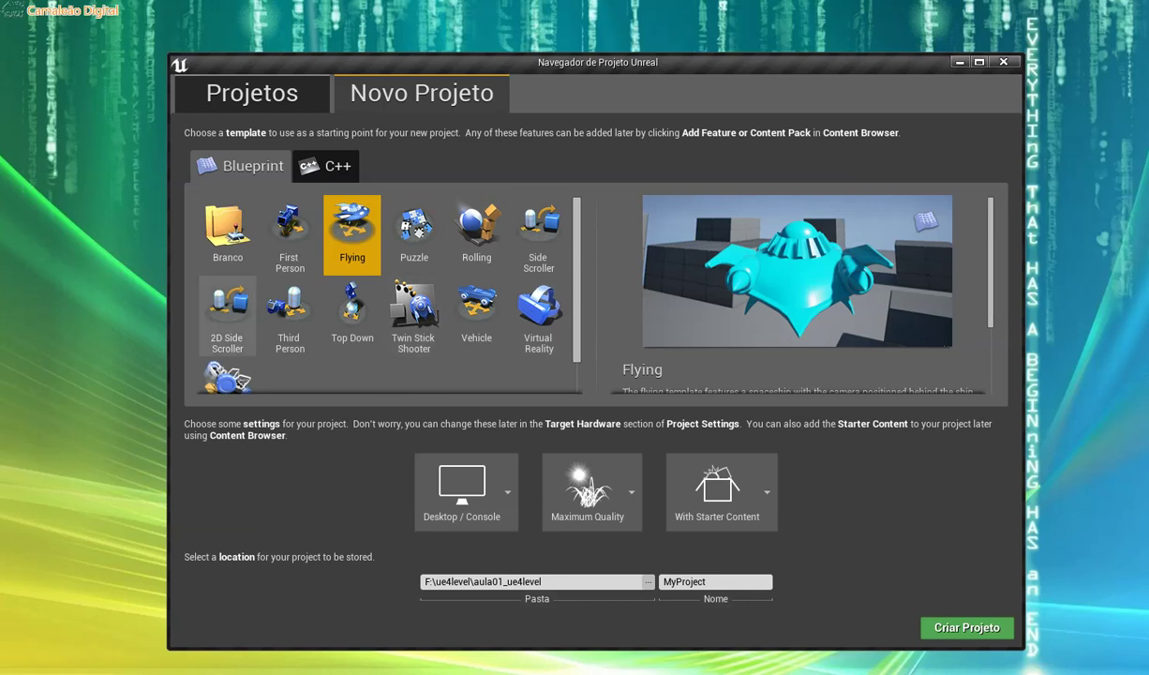
Preview Third Person, Top Down, Twin Stick Shooter, Vehicle, then Virtual Reality templates
click(289, 314)
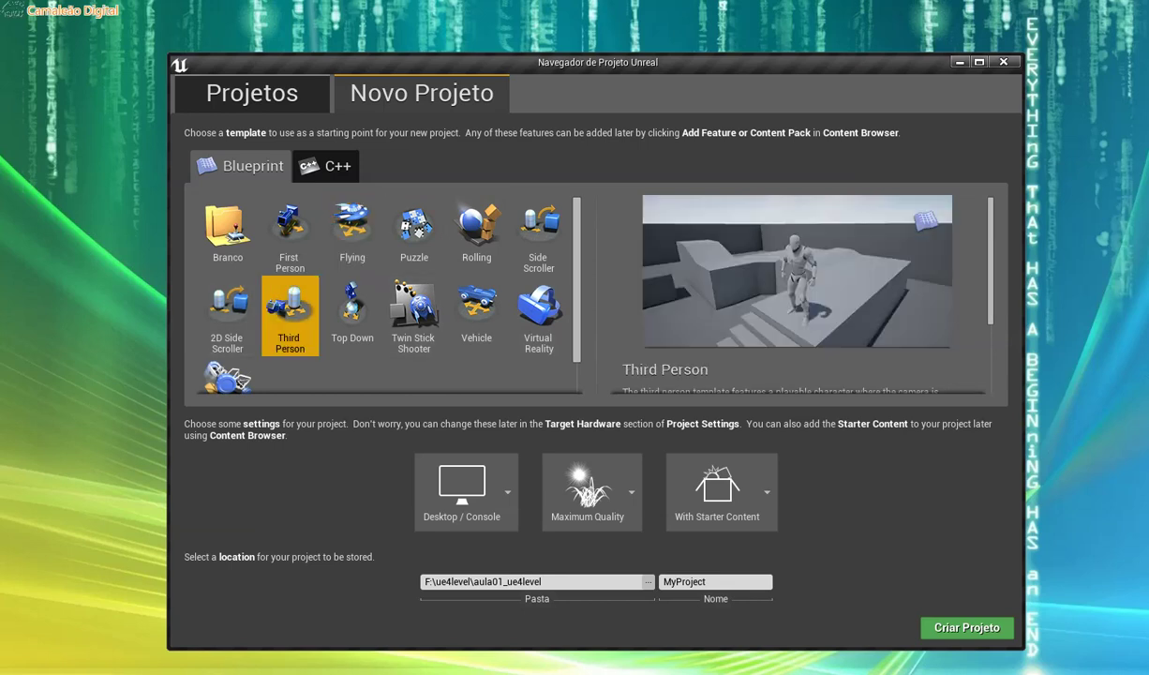
click(353, 314)
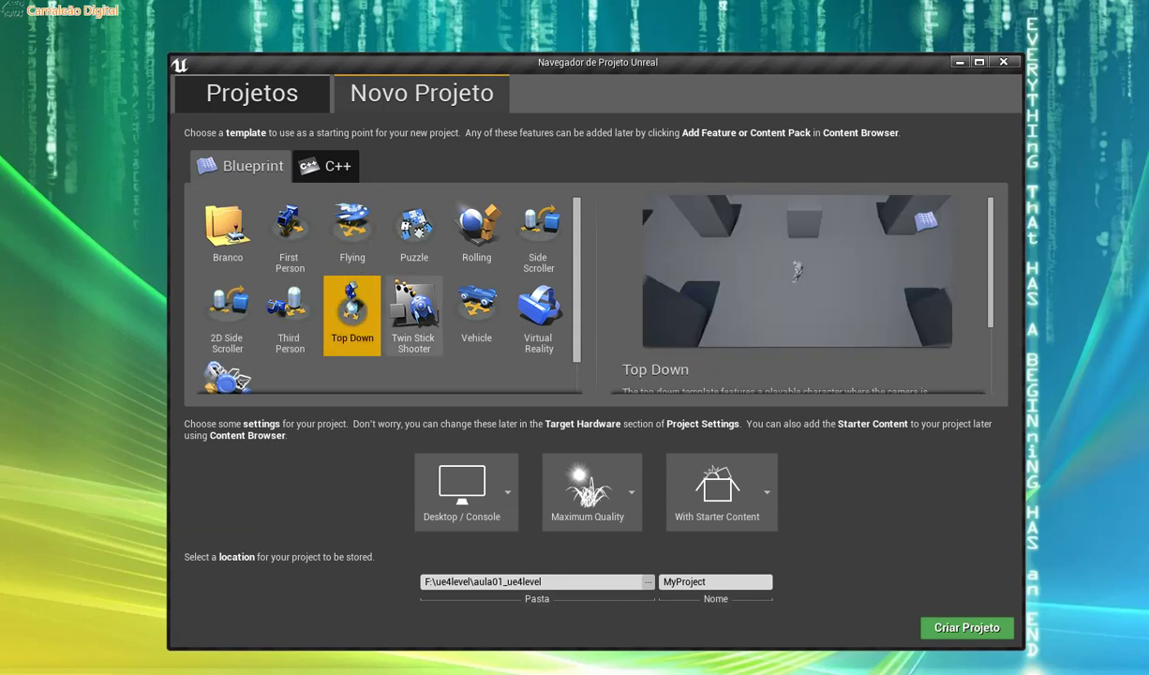
click(413, 314)
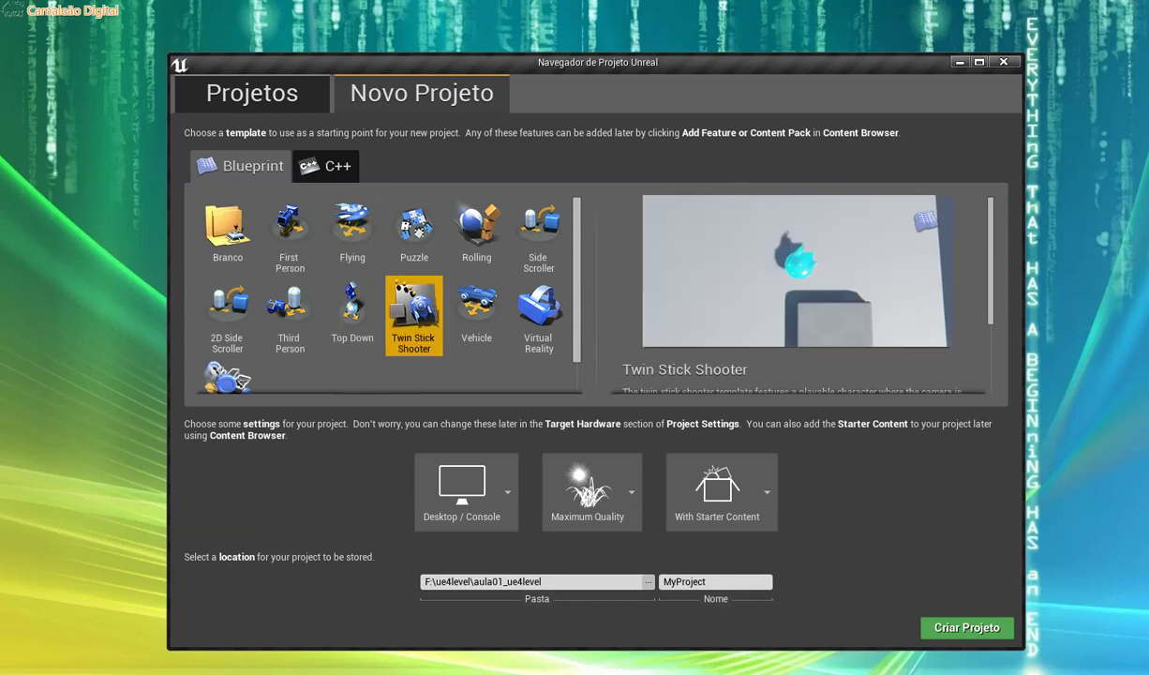
click(352, 314)
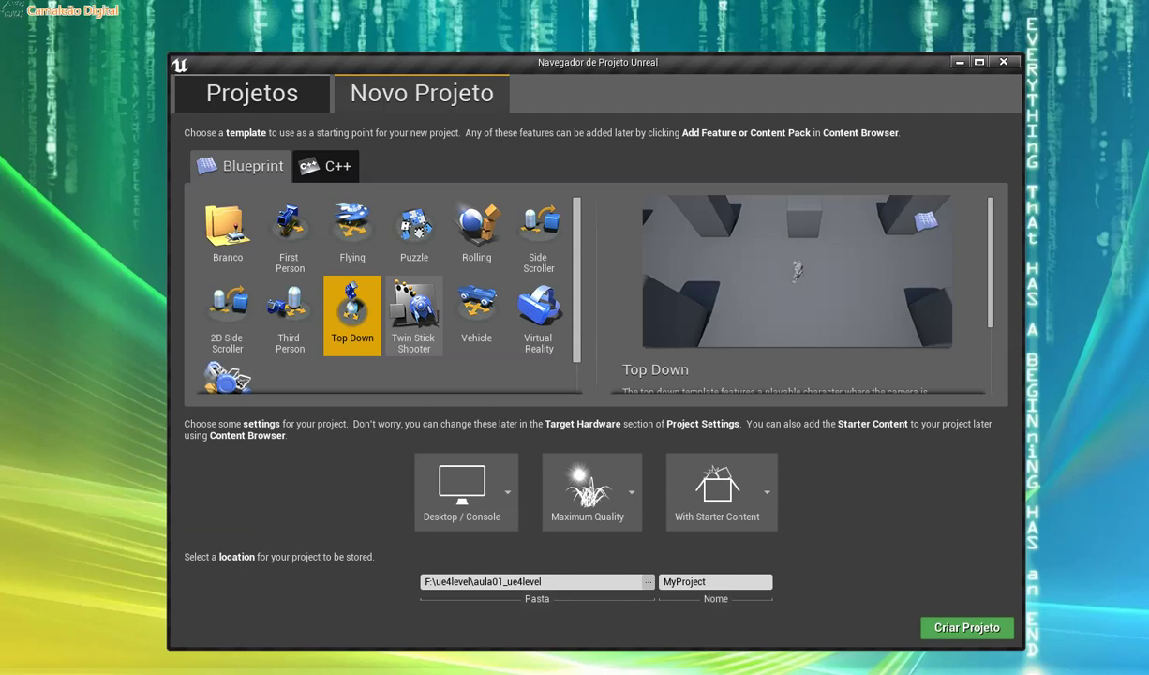
click(414, 313)
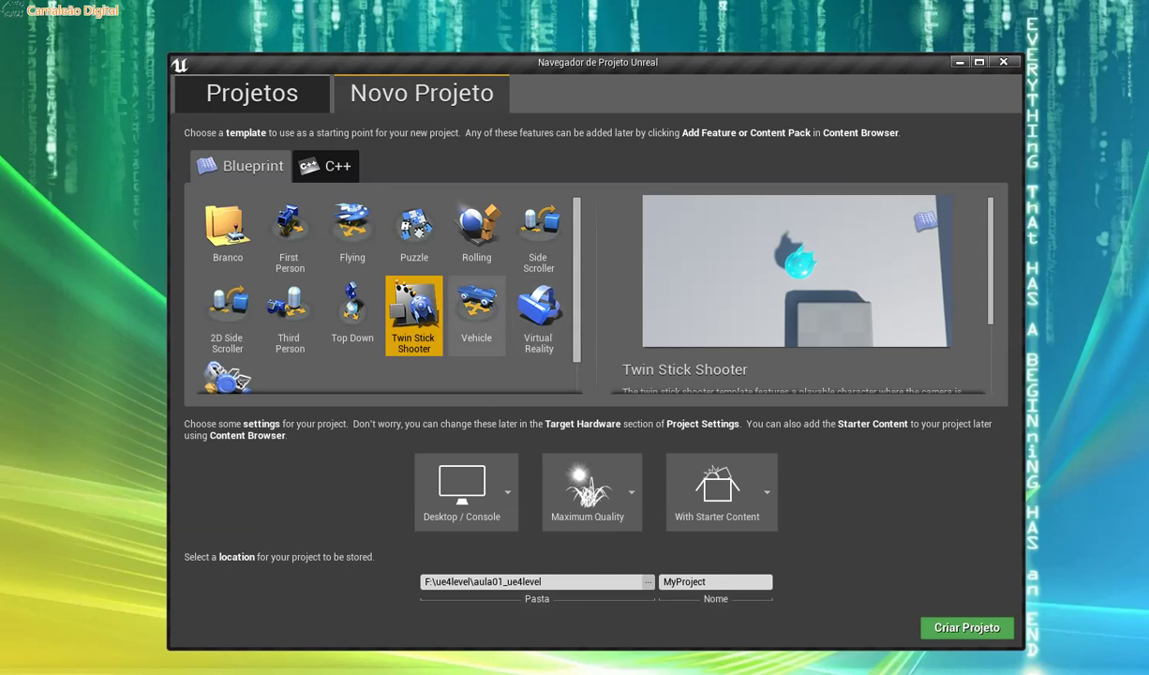
click(476, 314)
click(538, 314)
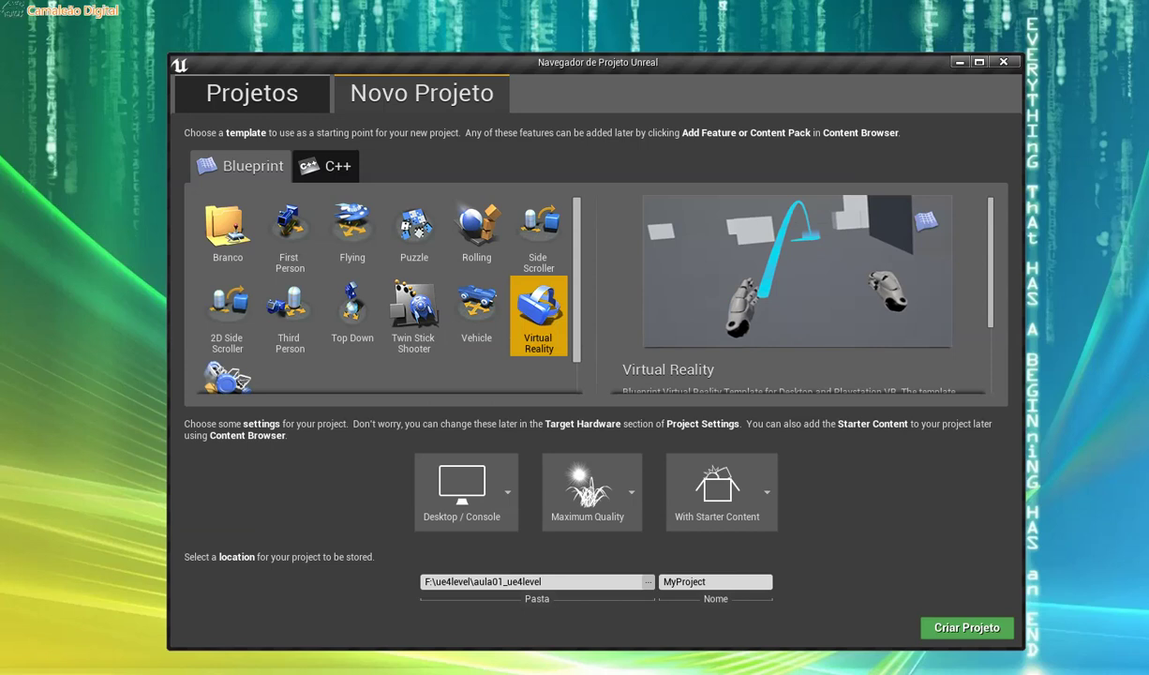
scroll(227, 360, down, 1)
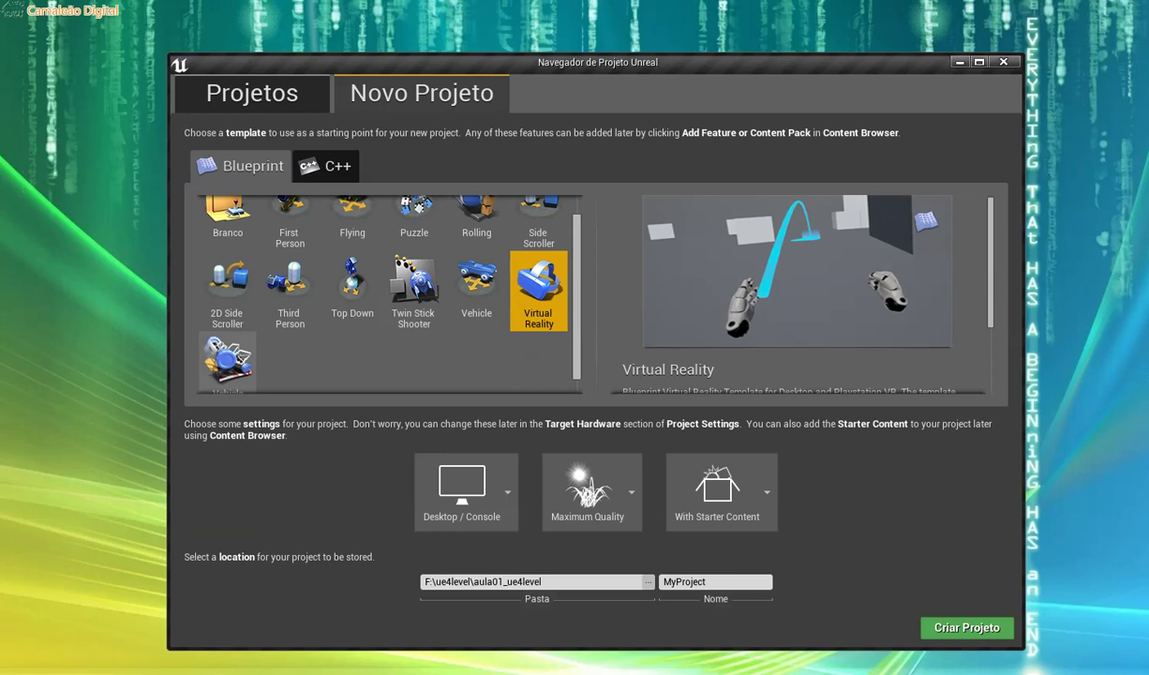
Choose the 2D Side Scroller template and browse to the ue4level folder for storage
click(227, 361)
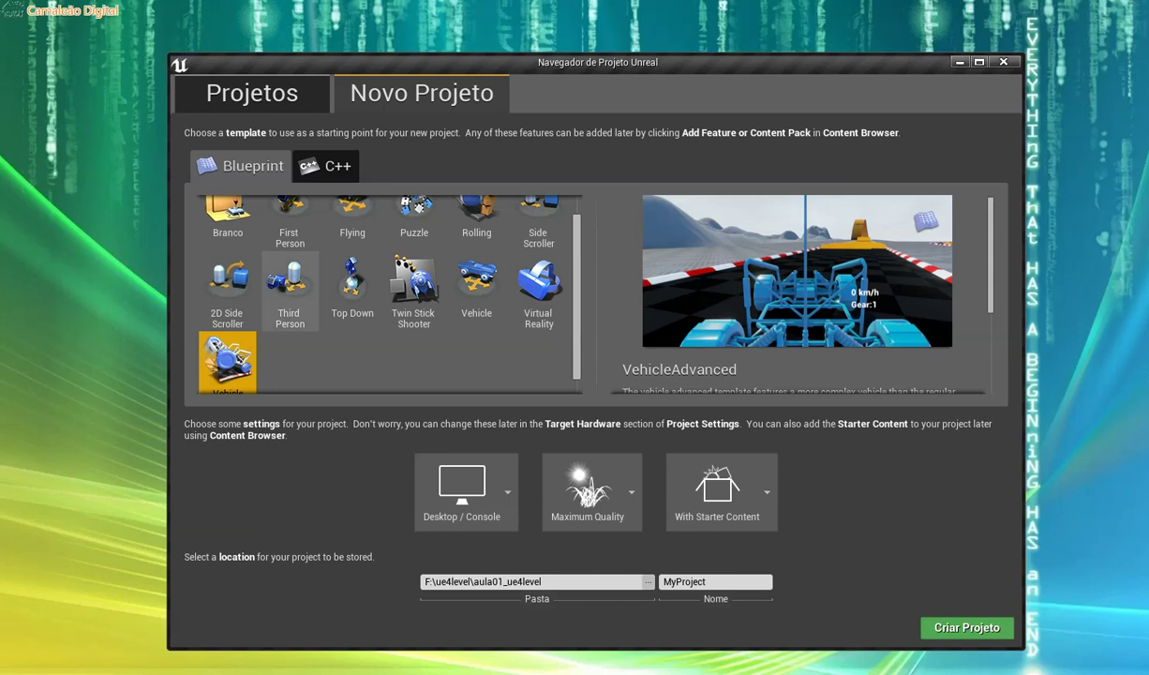
click(227, 285)
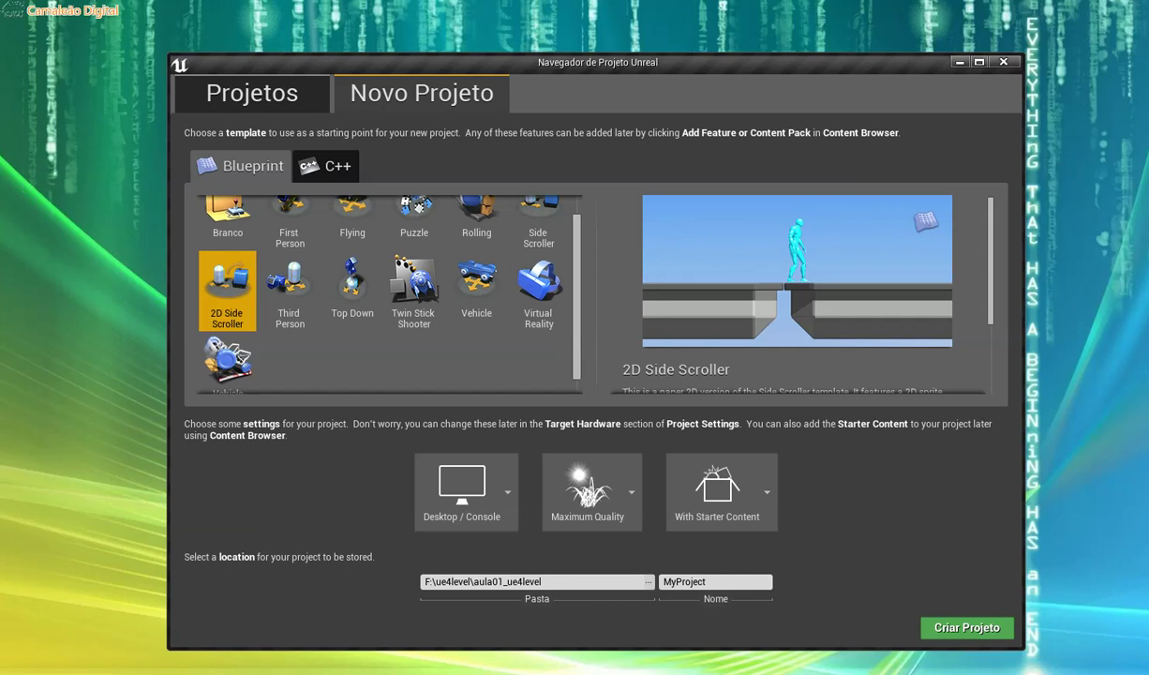
click(647, 581)
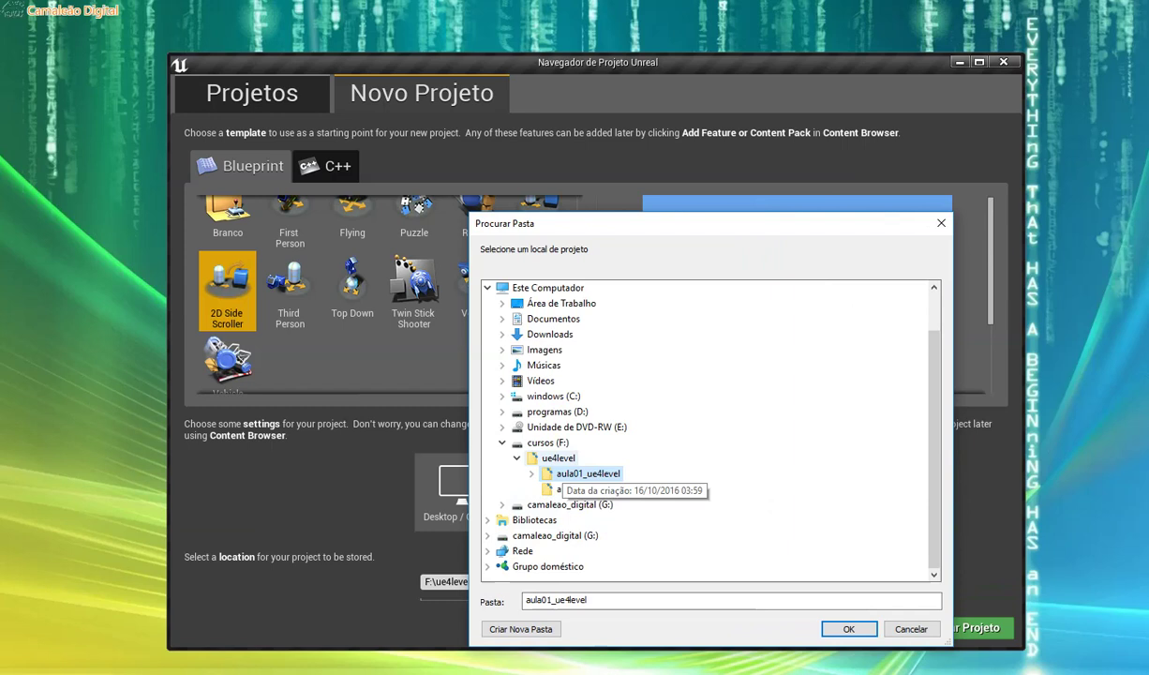
click(558, 457)
Look inside aula01_ue4level, then select ue4level as the parent folder
click(587, 473)
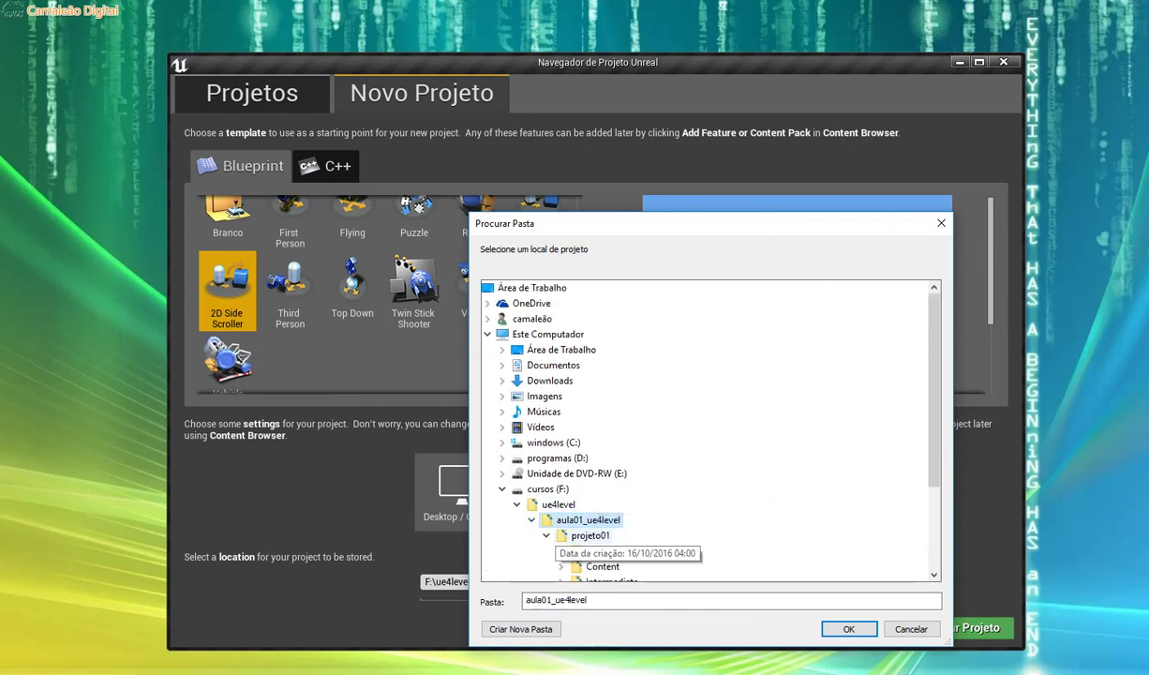
click(589, 534)
double_click(551, 519)
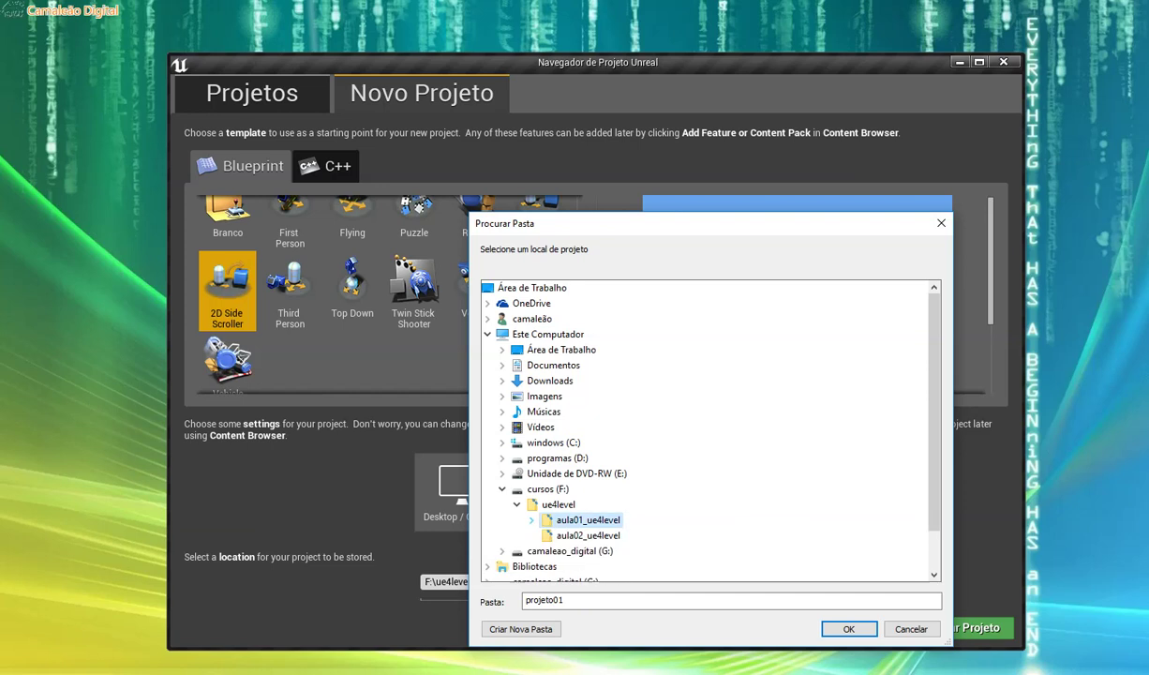
click(559, 504)
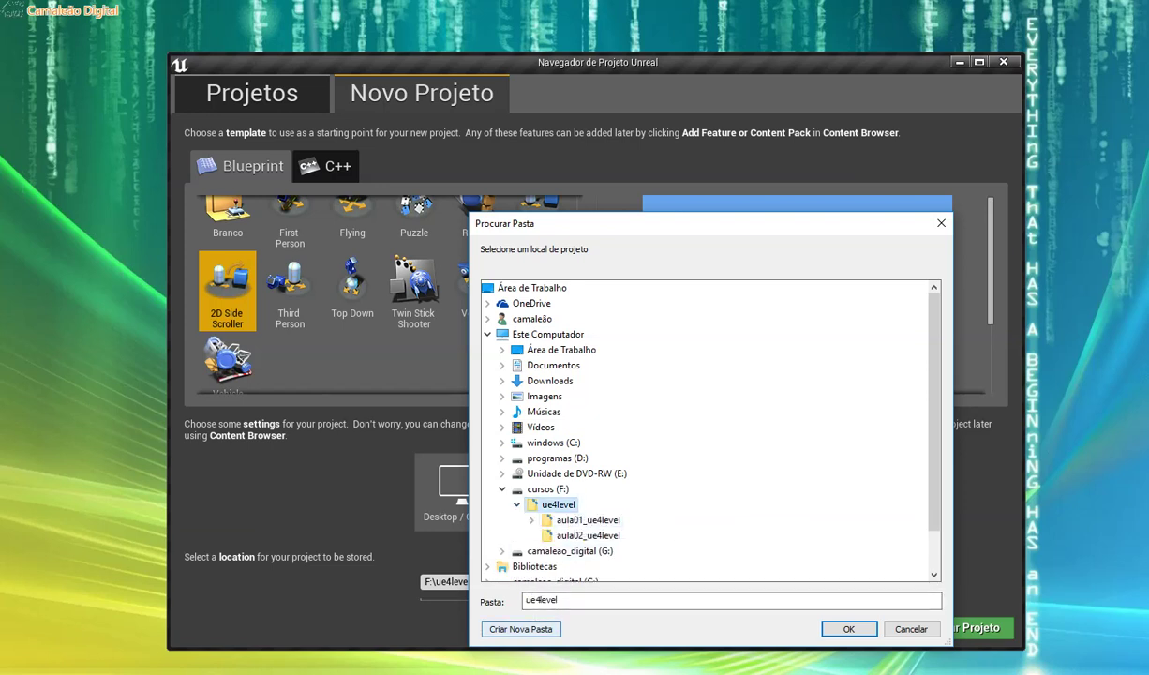
Create a game2d folder in ue4level and set F:\ue4level\game2d\ as the project location
click(520, 629)
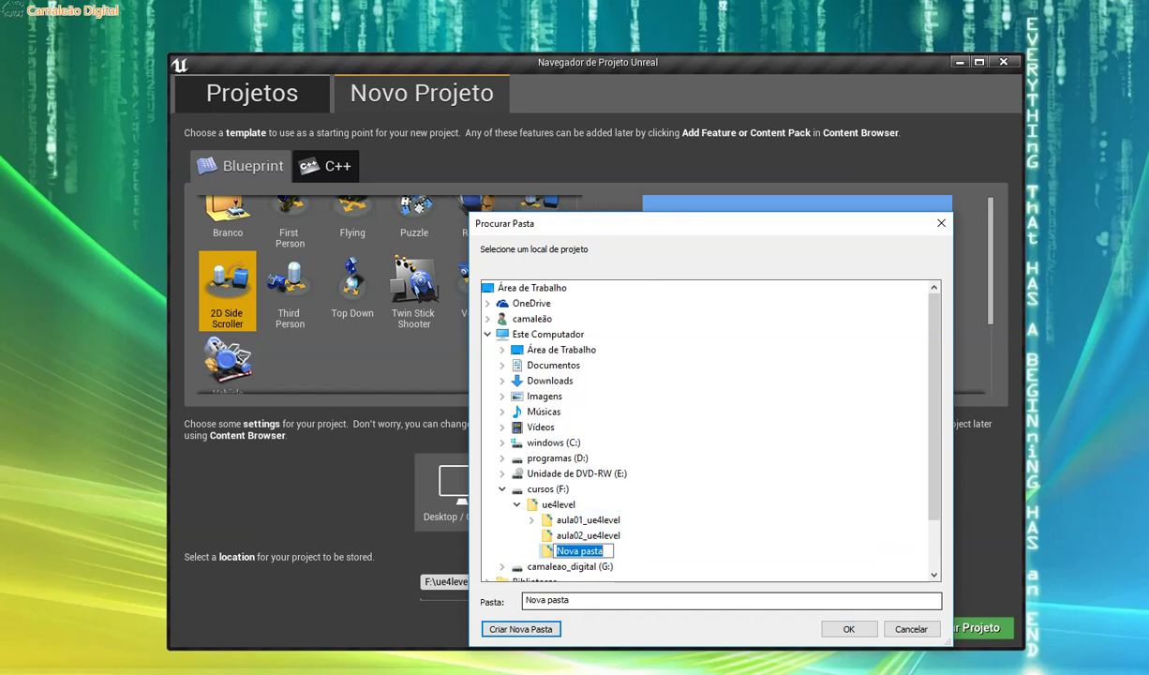
text(game2d)
key(Return)
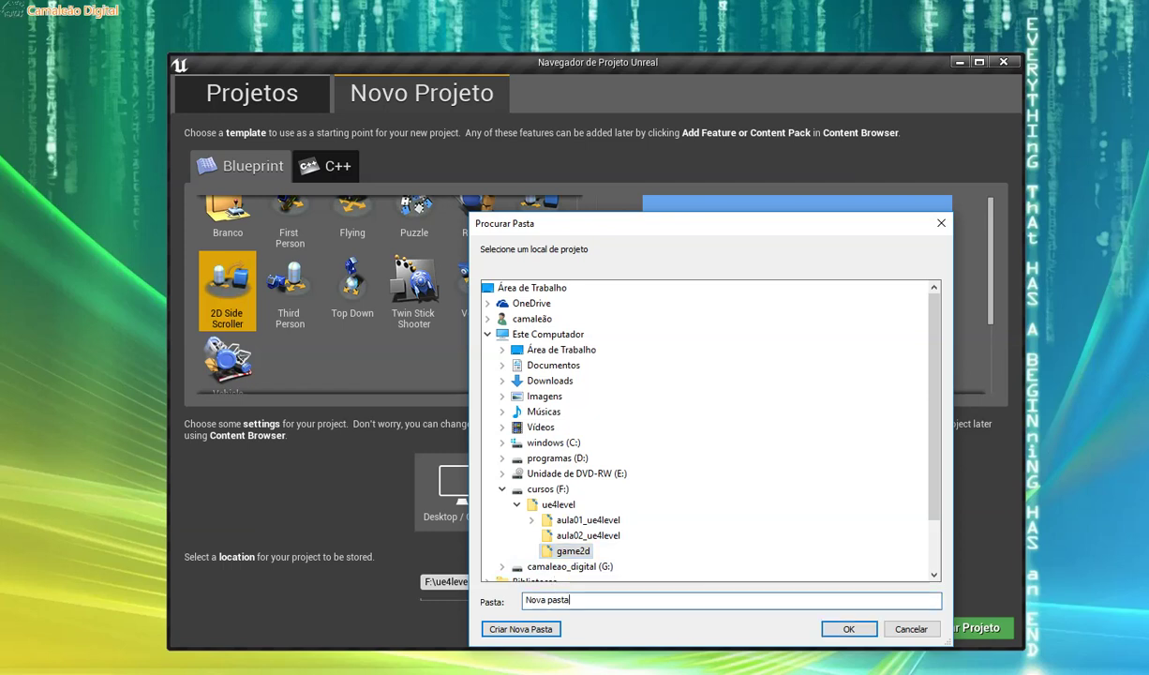
click(587, 535)
click(572, 551)
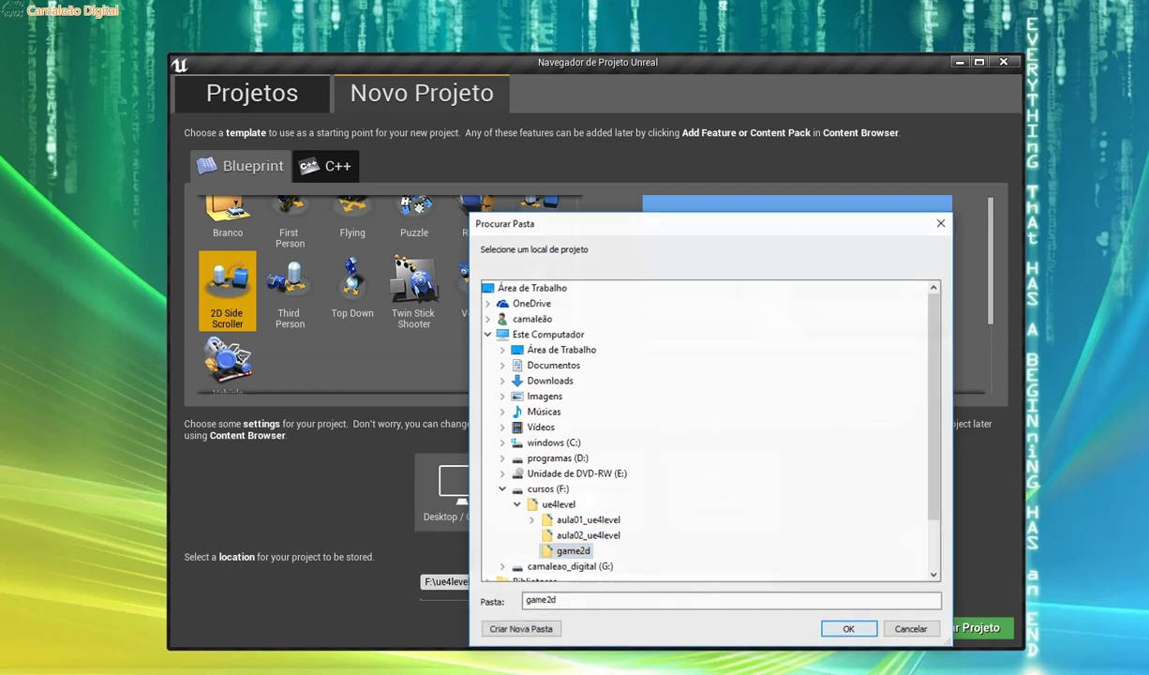
key(Return)
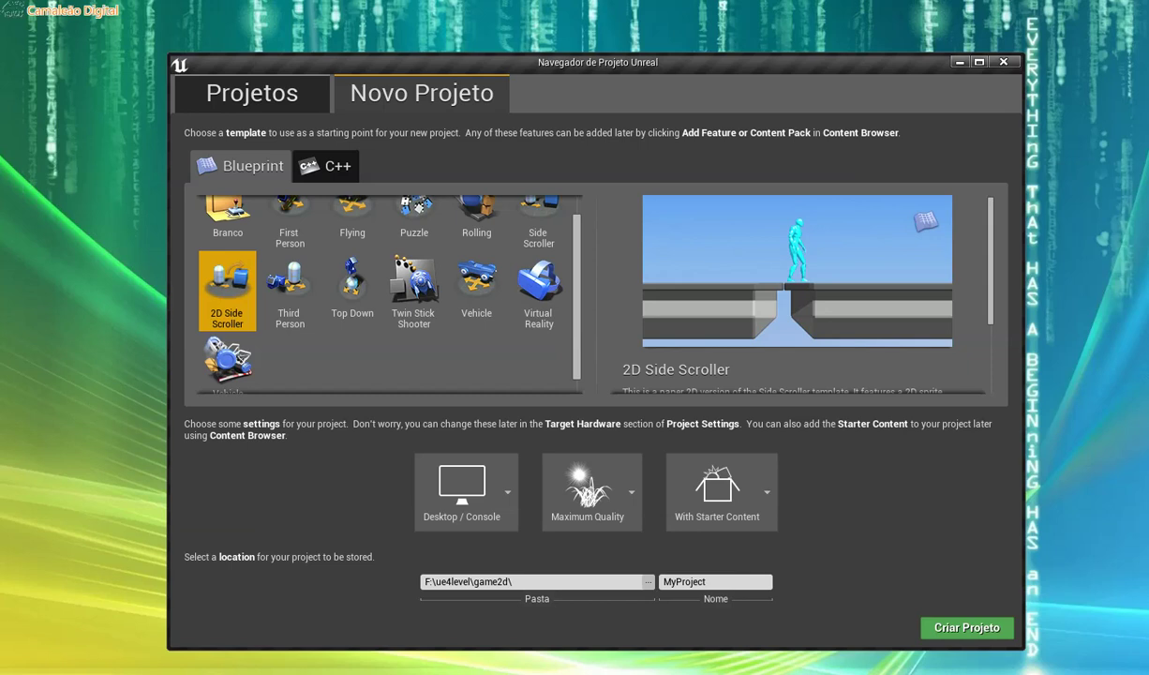
click(626, 491)
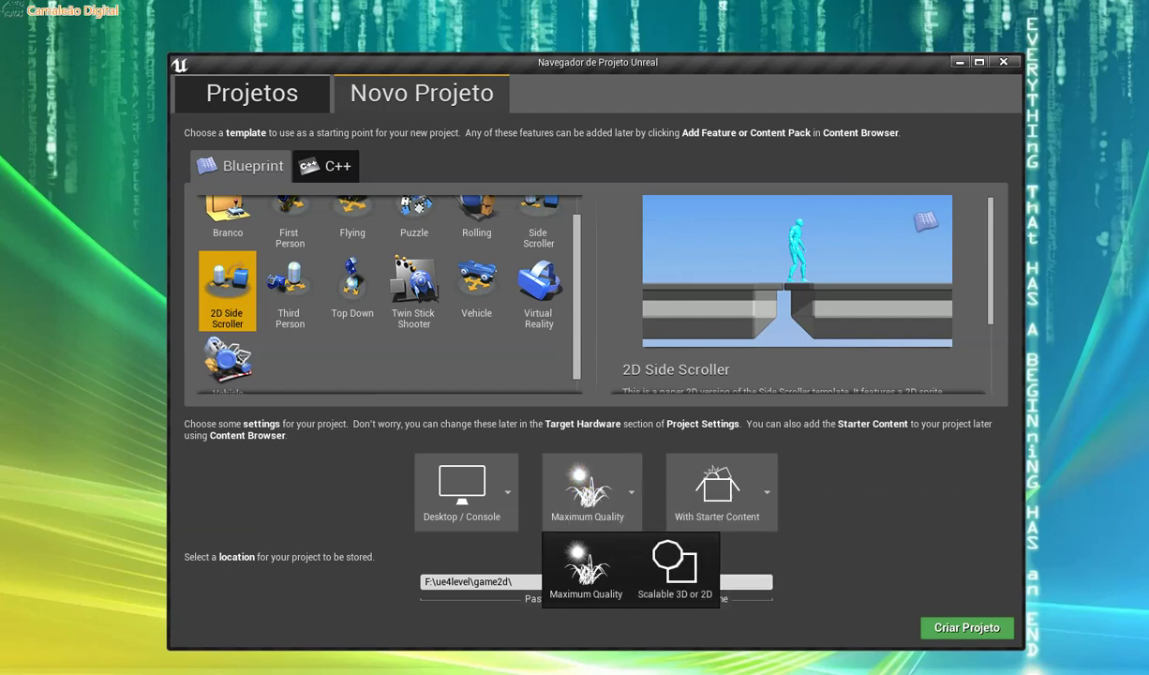
click(506, 497)
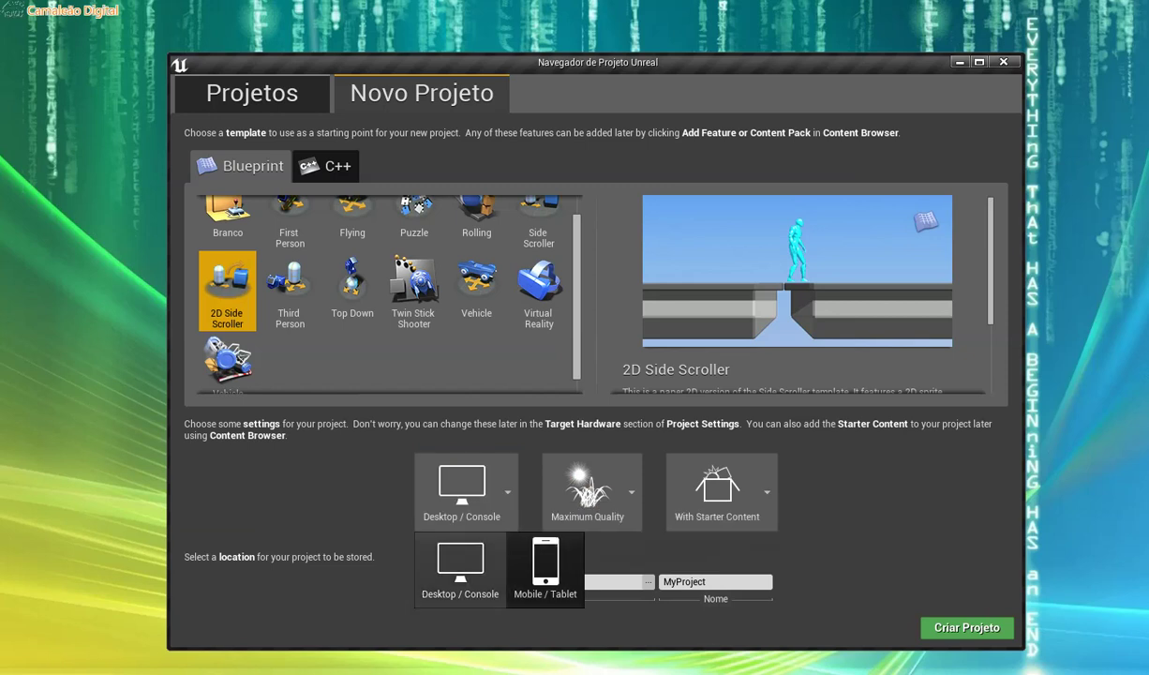
click(630, 492)
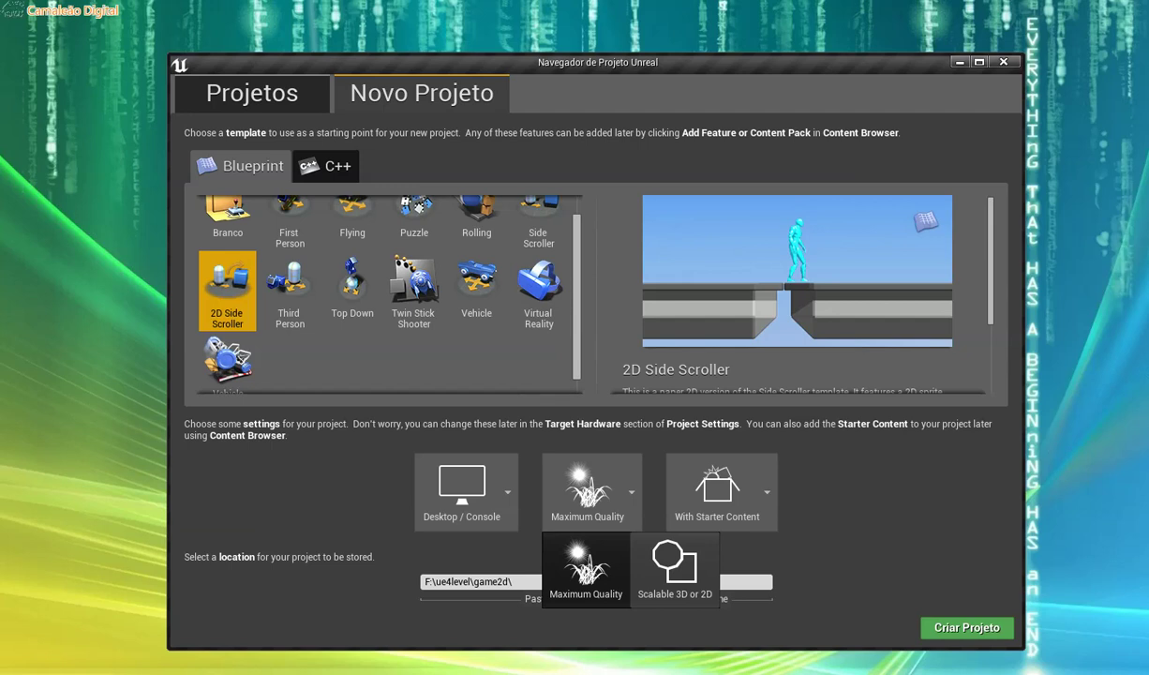
click(502, 495)
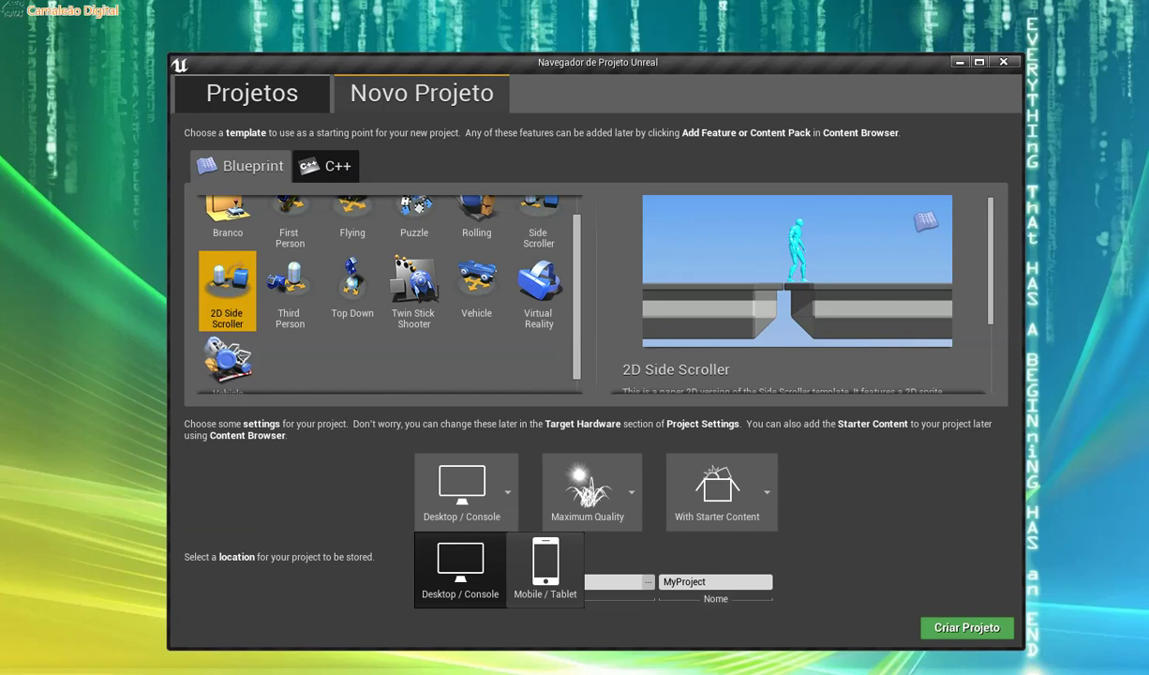
click(718, 487)
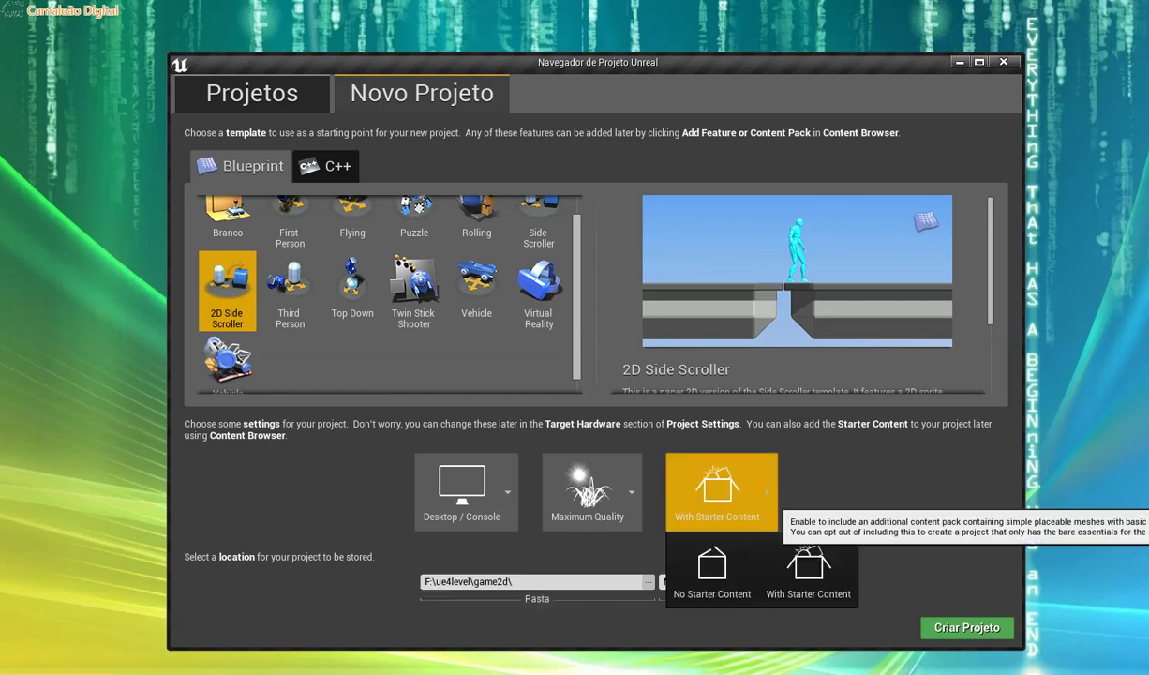
click(808, 568)
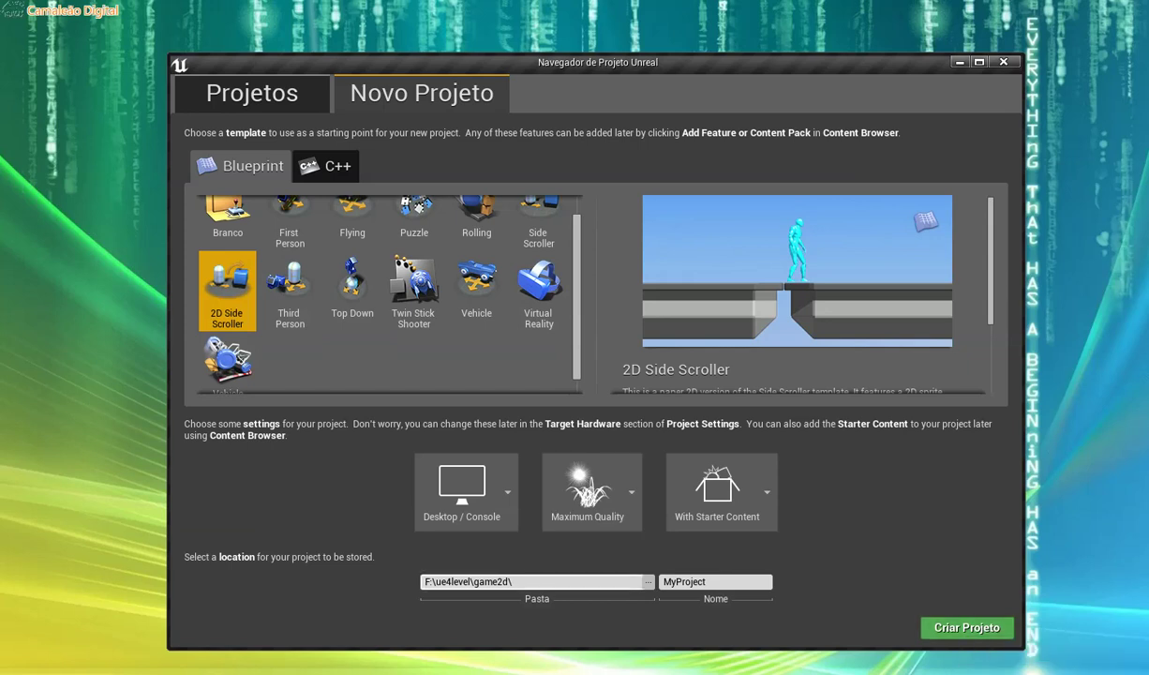
click(714, 581)
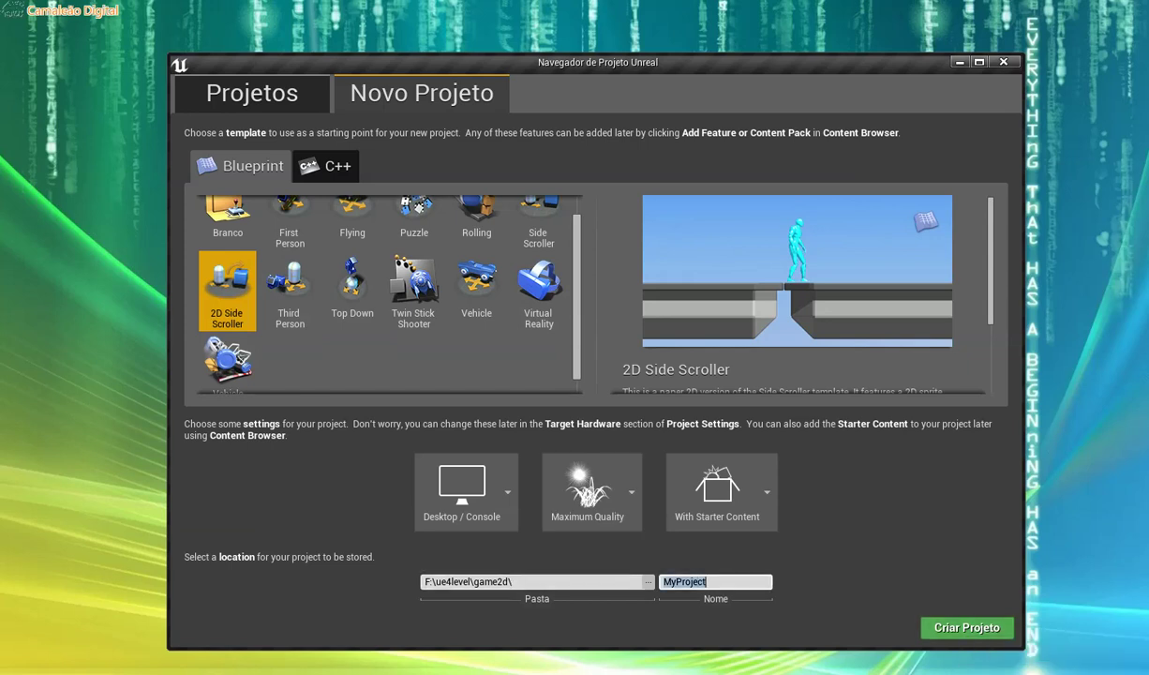
Name the project exemplo02 and create it
text(exemplo02)
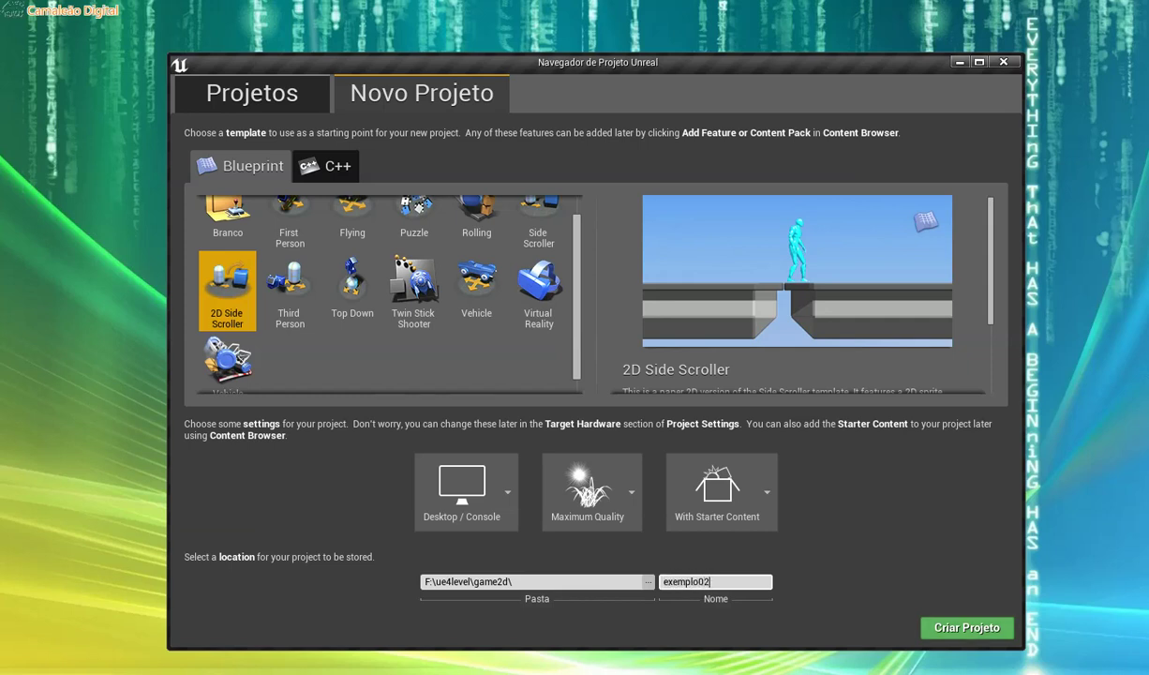
click(965, 627)
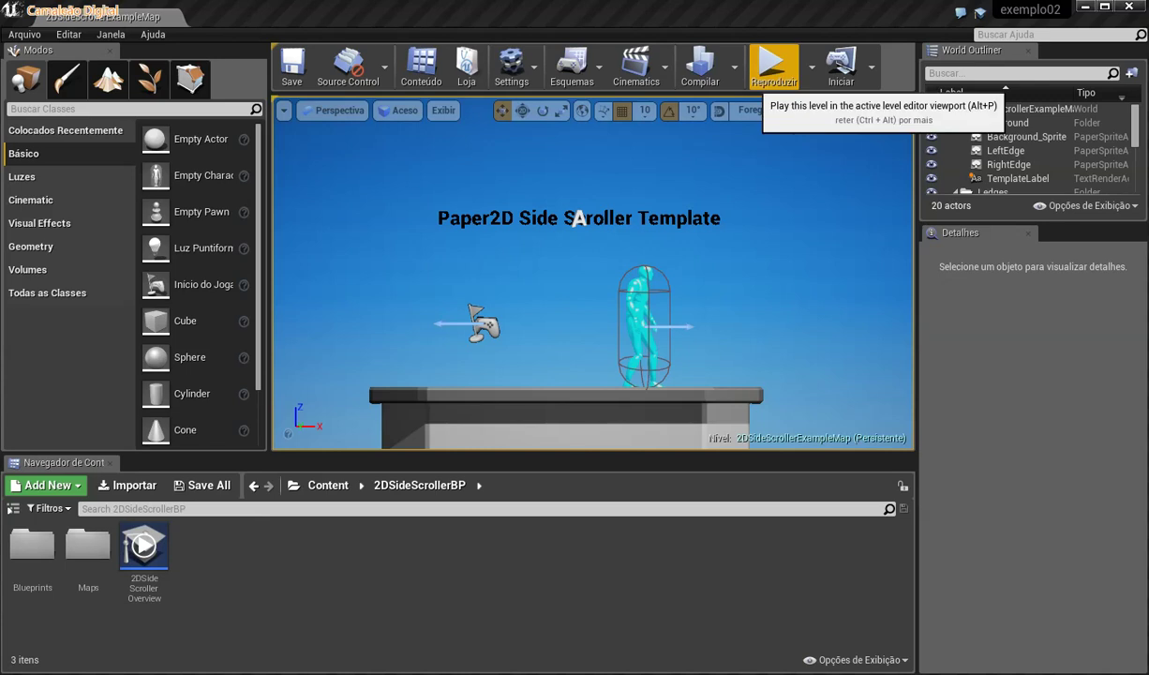
Play the 2DSideScrollerExampleMap level in the editor viewport with Reproduzir
click(772, 66)
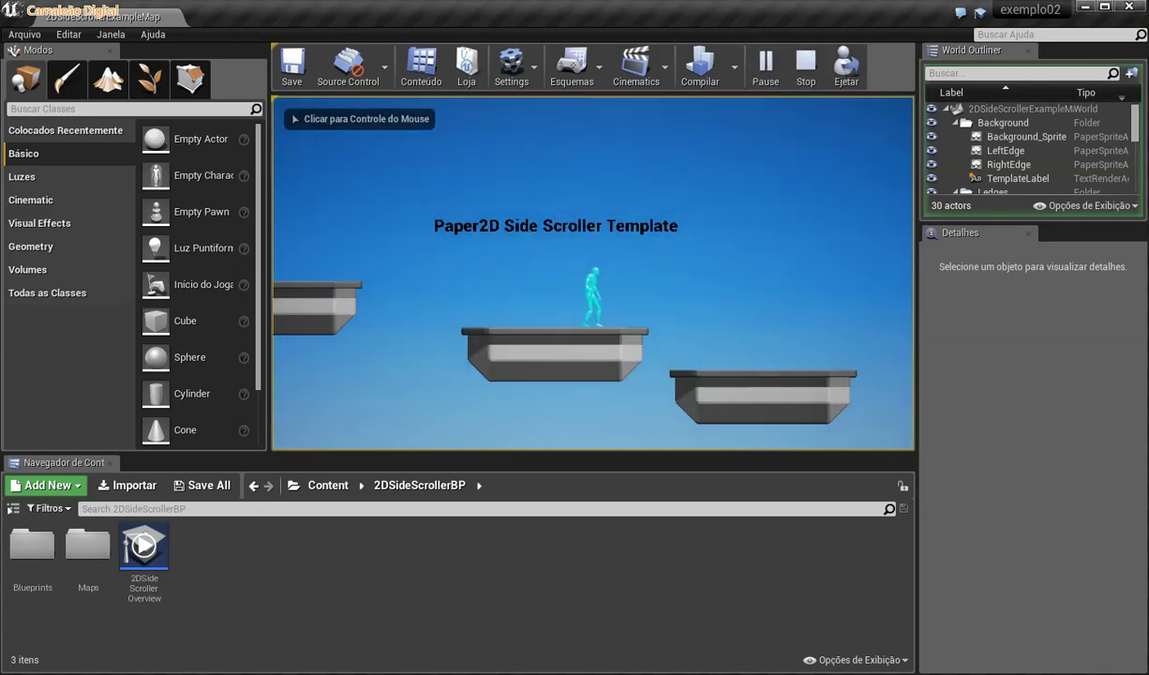
Run the character right, jump the gap, run back left, then stop playing with Esc
key(d)
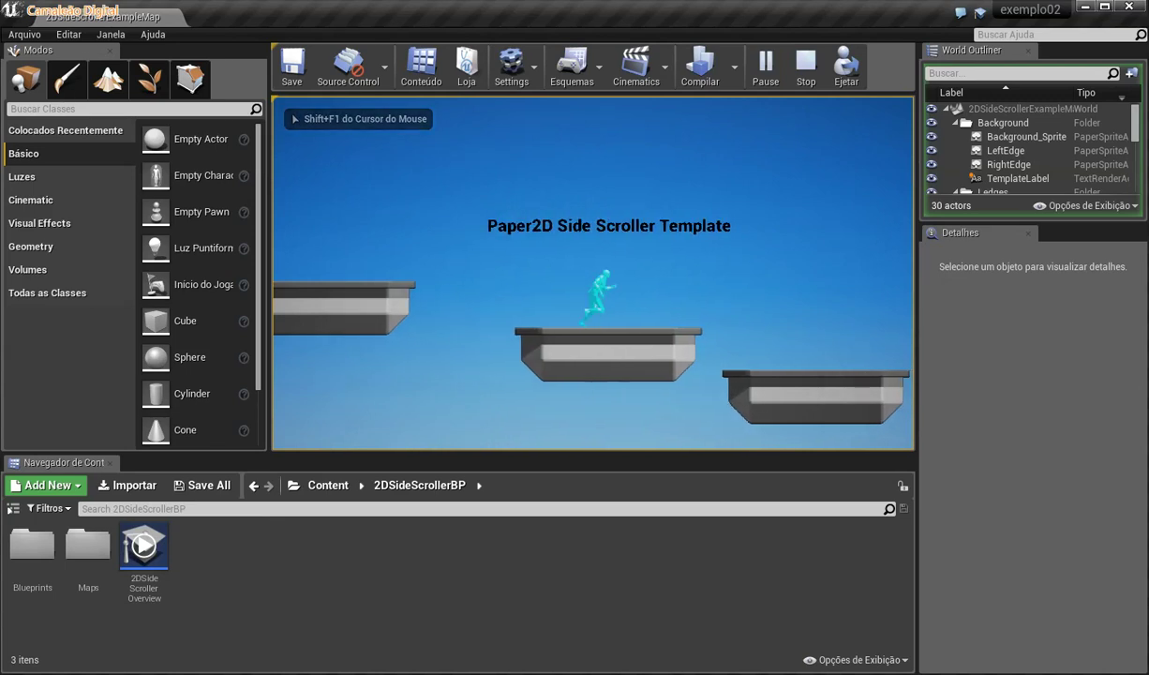
key(space)
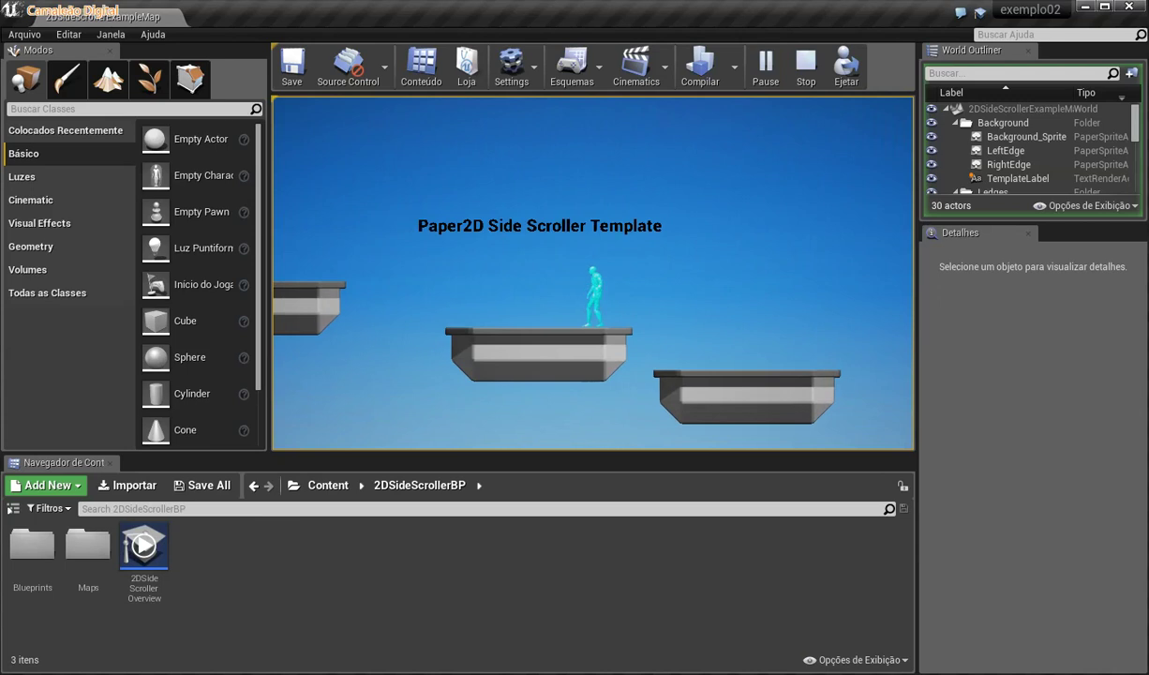
key(a)
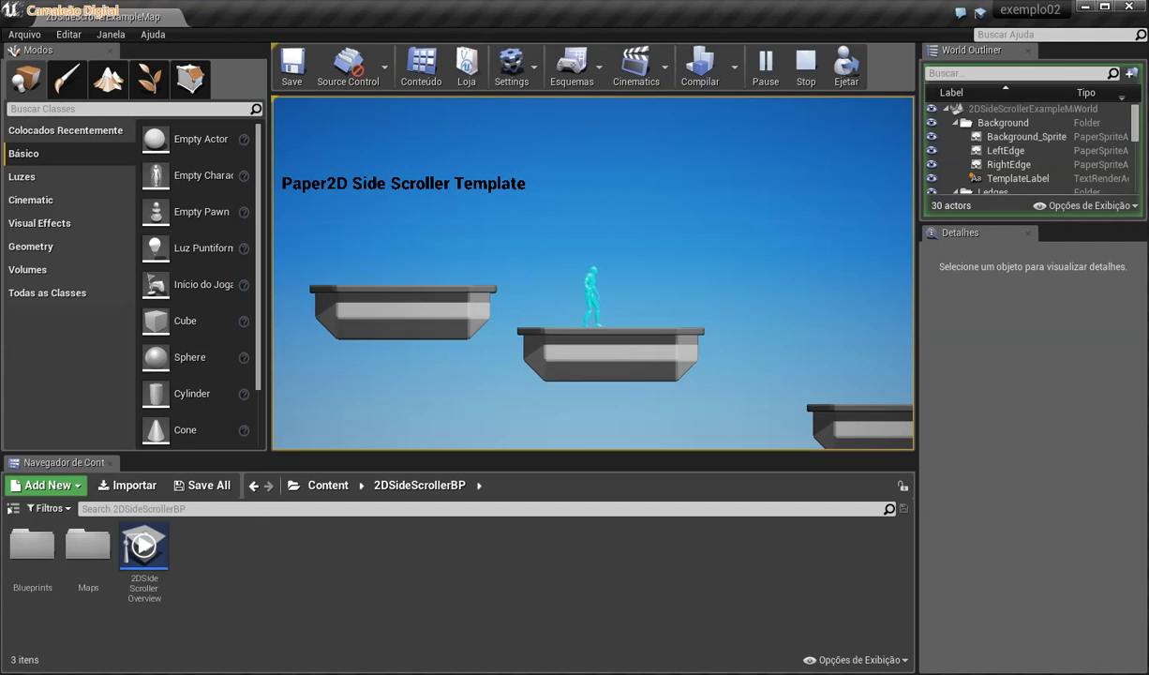
key(Escape)
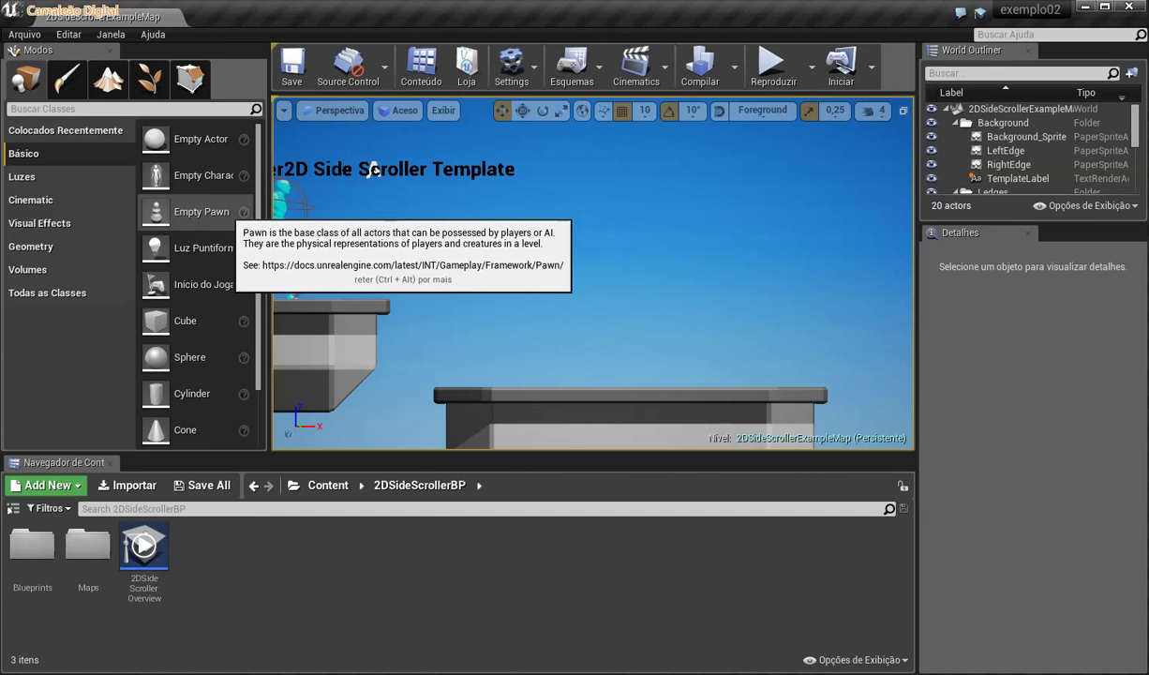
Zoom the viewport out and select the 2DSideScrollerCharacter on its platform
scroll(394, 178, down, 2)
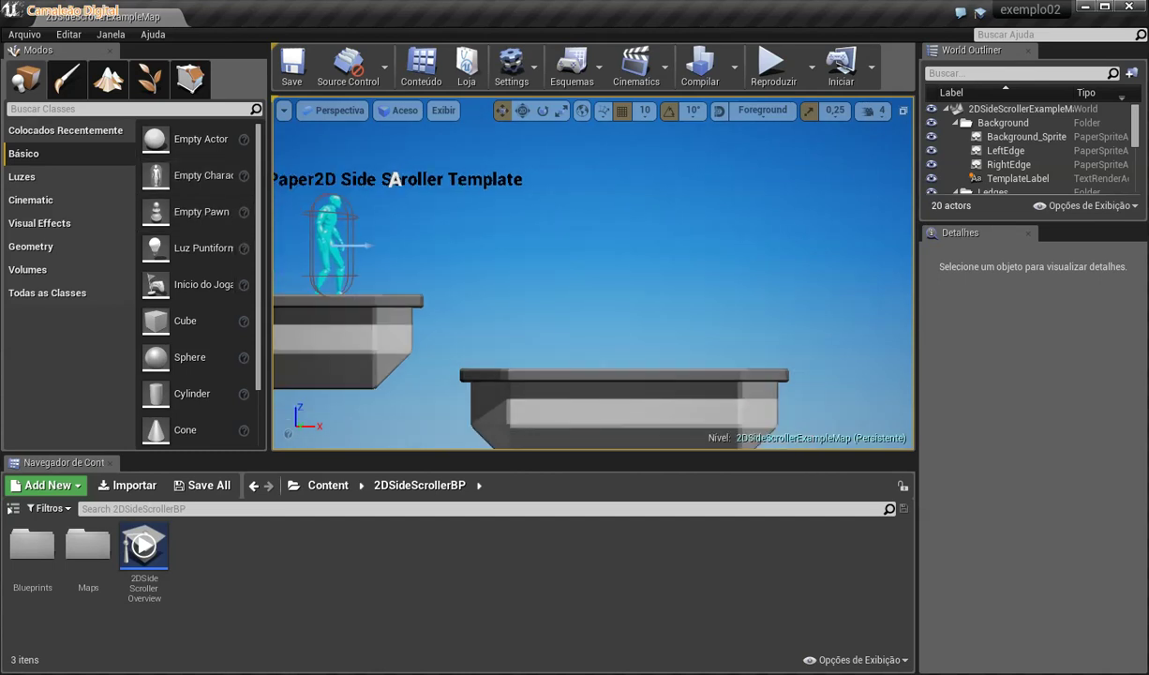
click(328, 244)
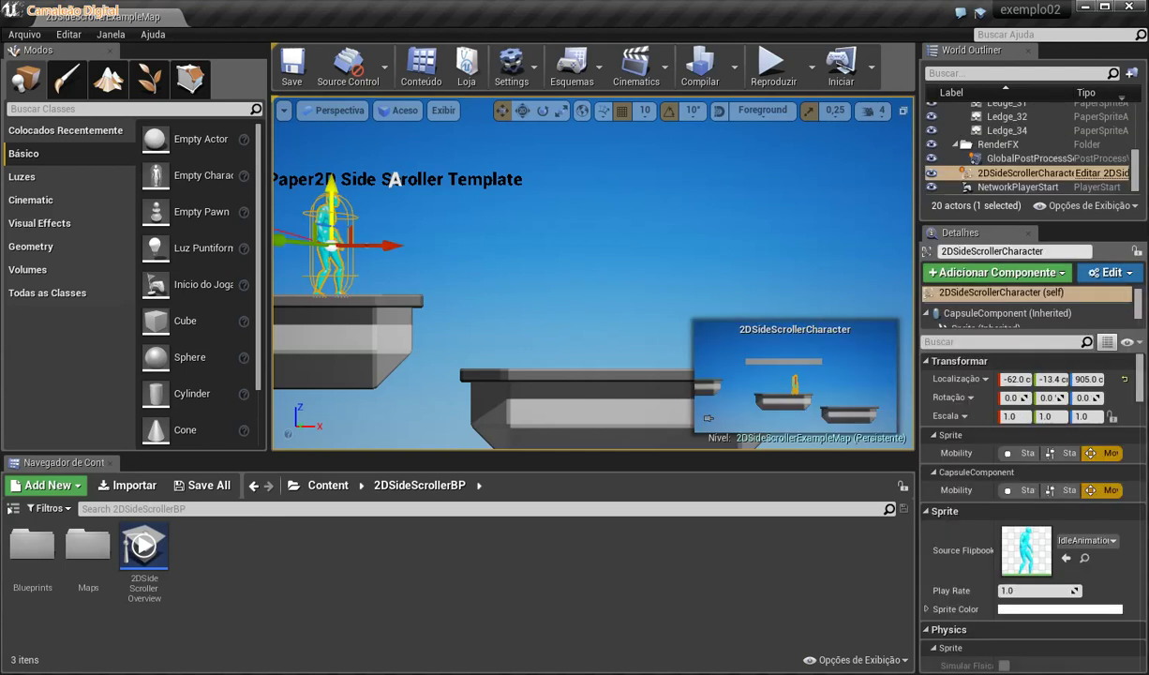
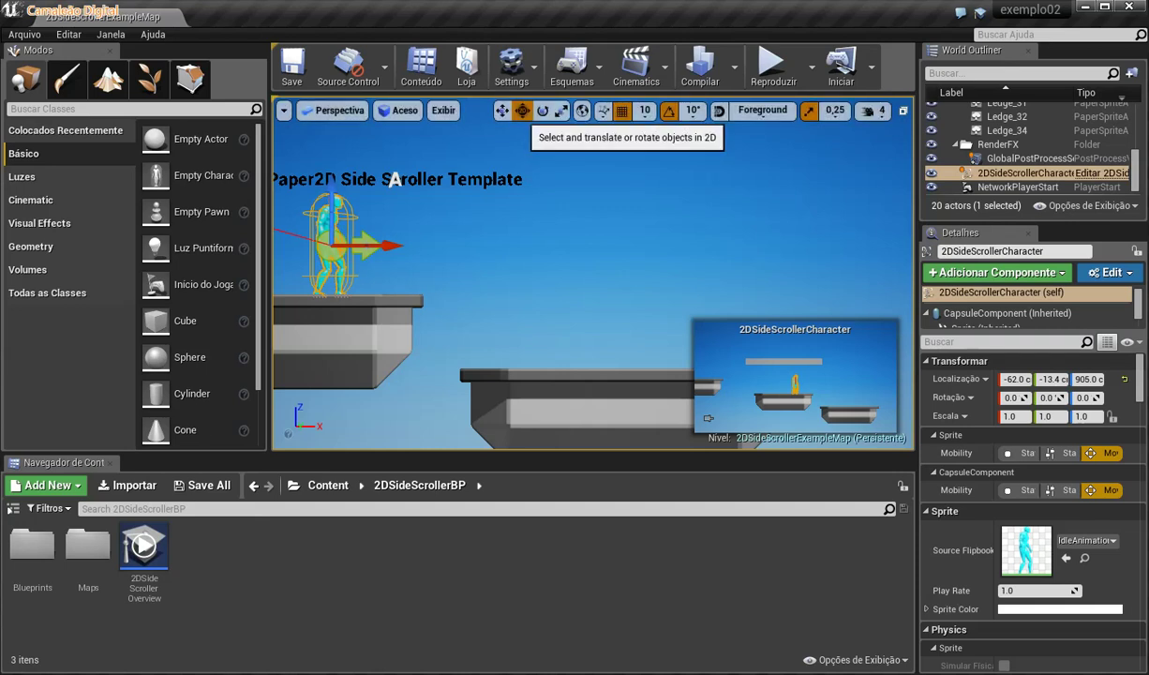
Nudge the character slightly along X, then select and frame Ledge_14 with translate arrows showing
mouse_move(378, 244)
mouse_down()
mouse_move(434, 244)
mouse_move(385, 245)
mouse_up()
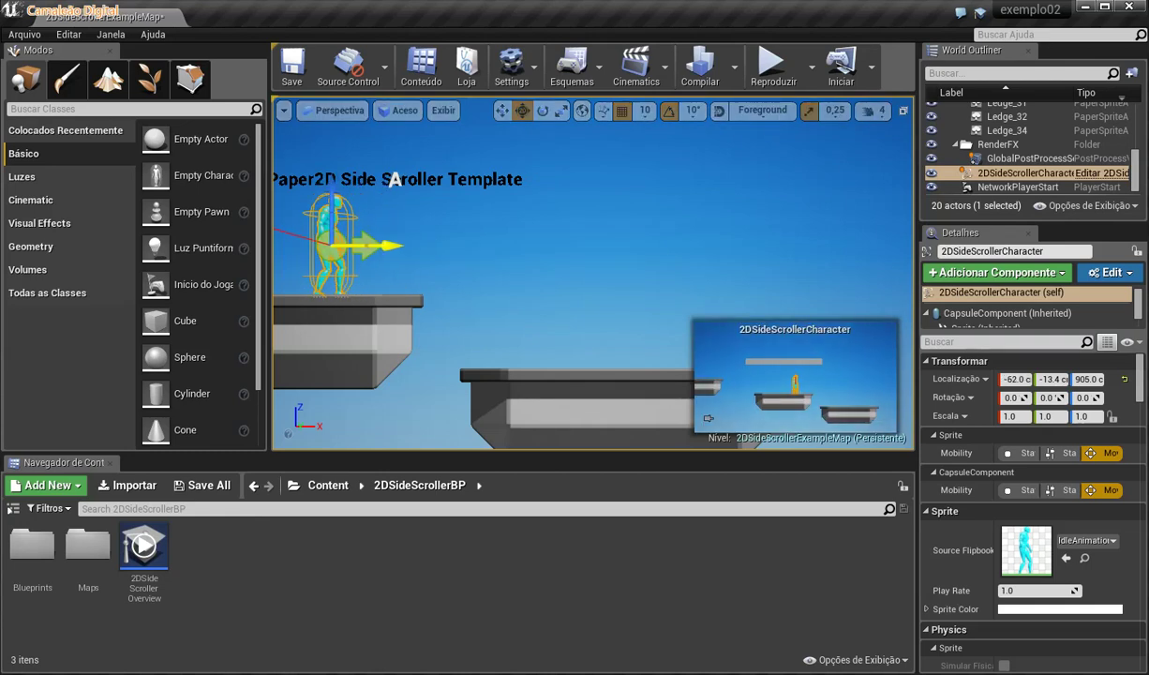
click(707, 417)
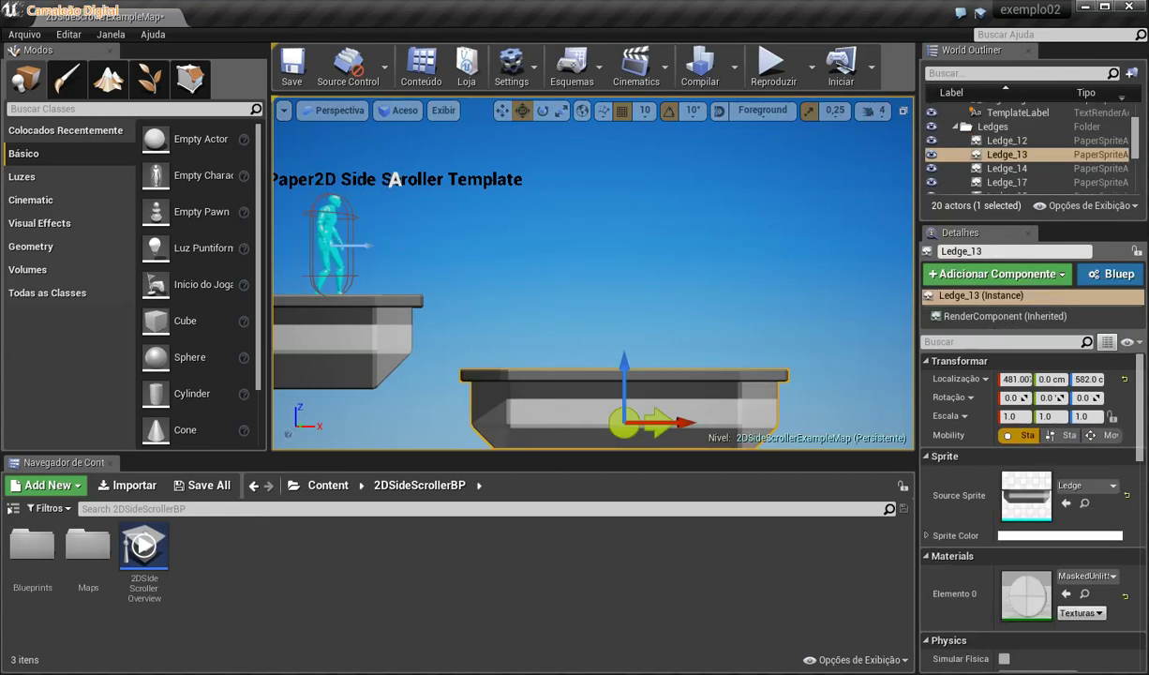
click(502, 111)
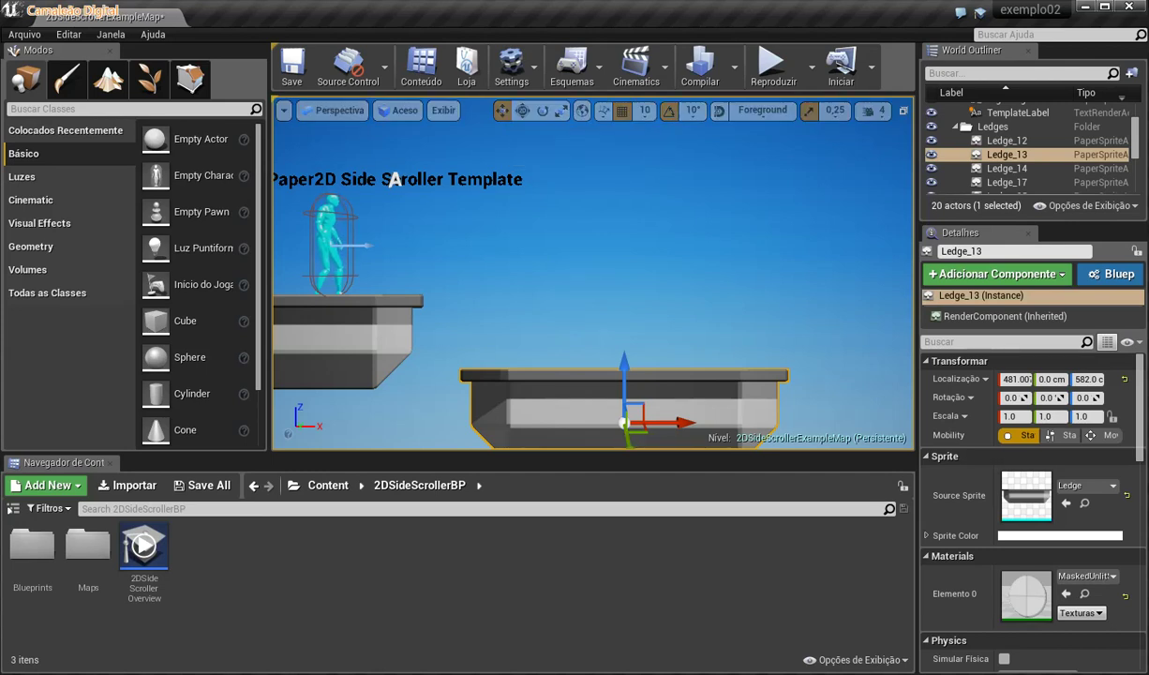
key(Down)
key(f)
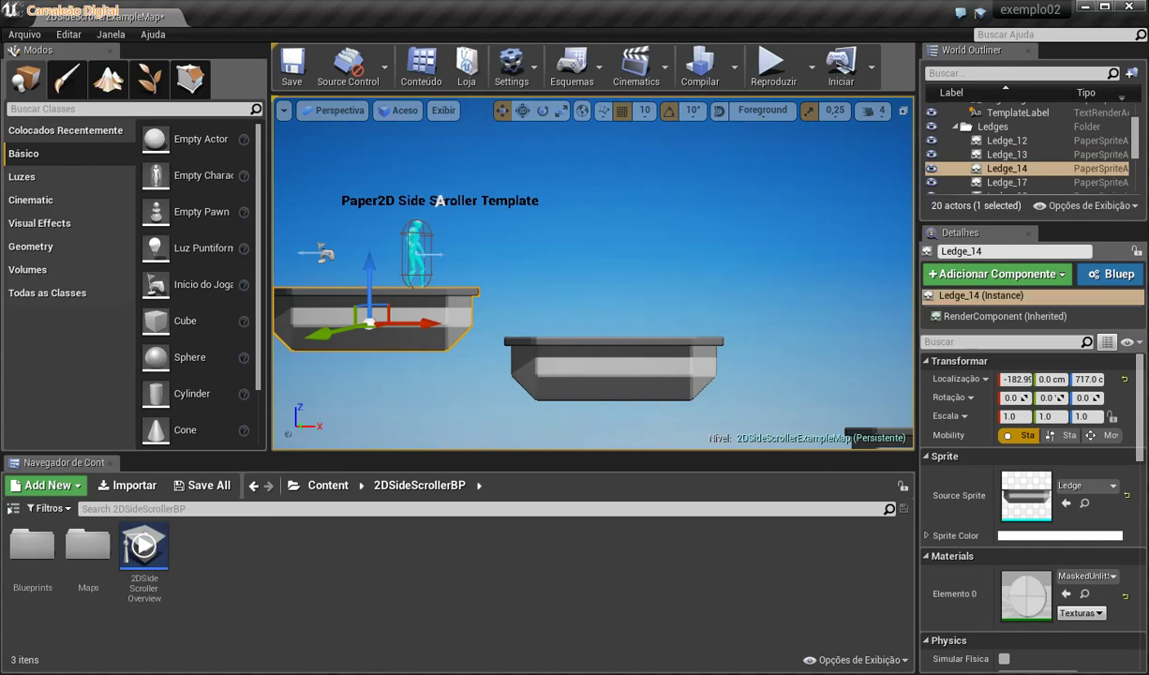
Zoom in and out on Ledge_14, then switch to the 2D translate-and-rotate widget
scroll(439, 200, up, 2)
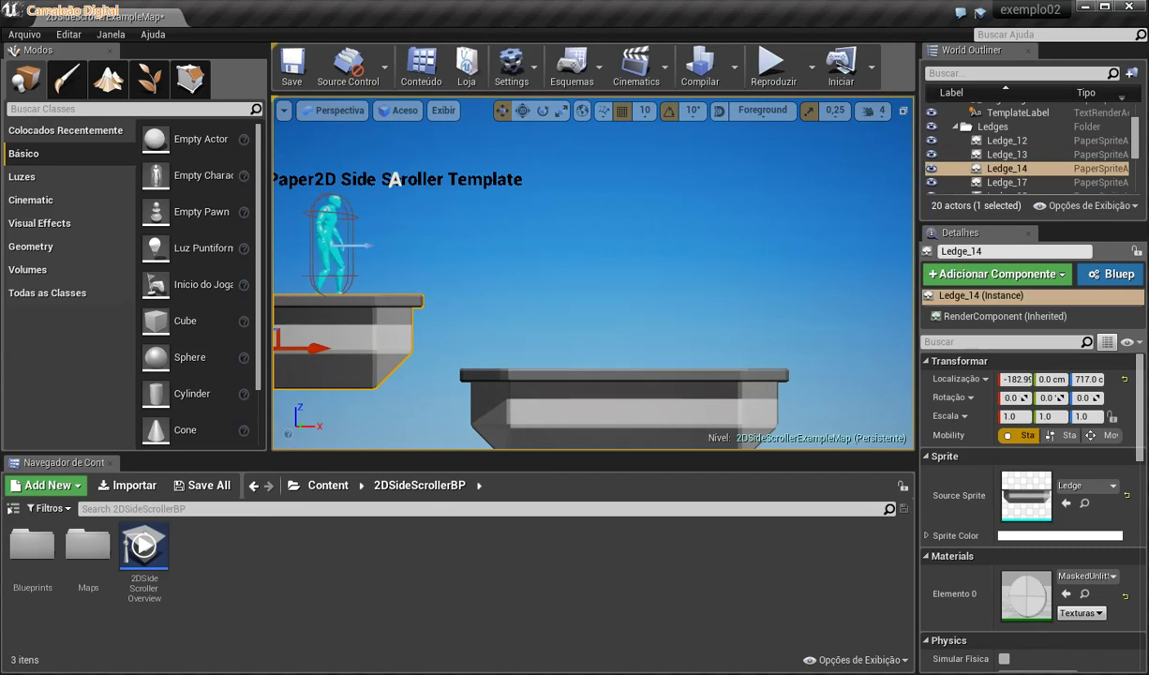
scroll(450, 205, down, 2)
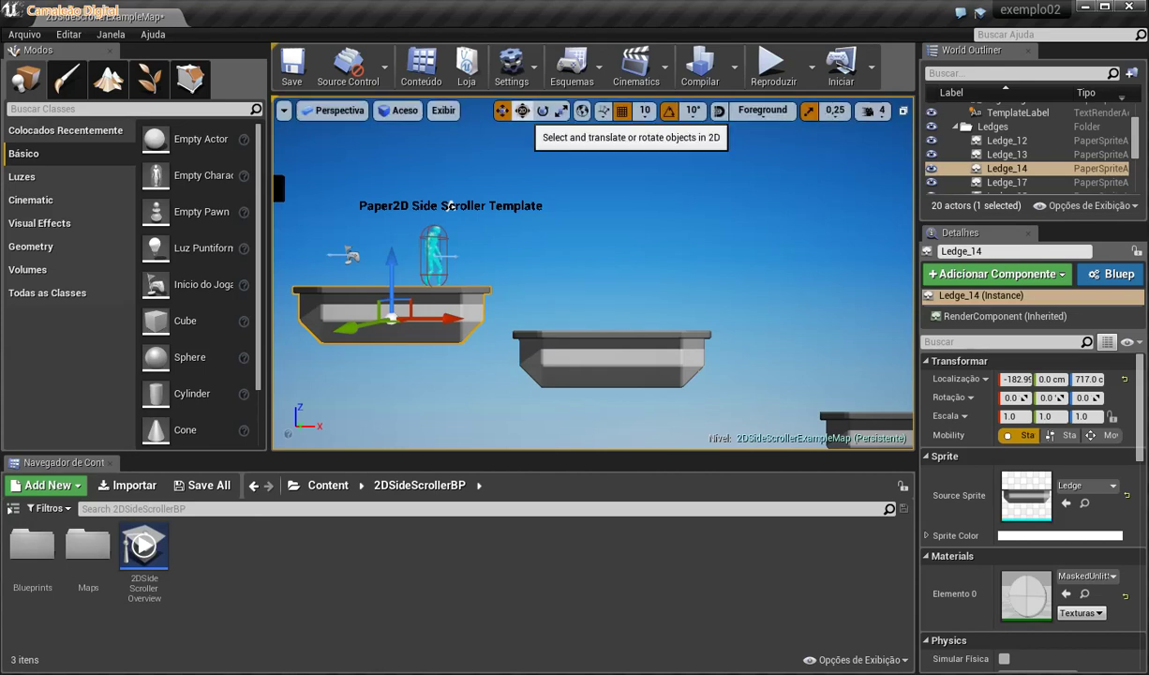
click(522, 111)
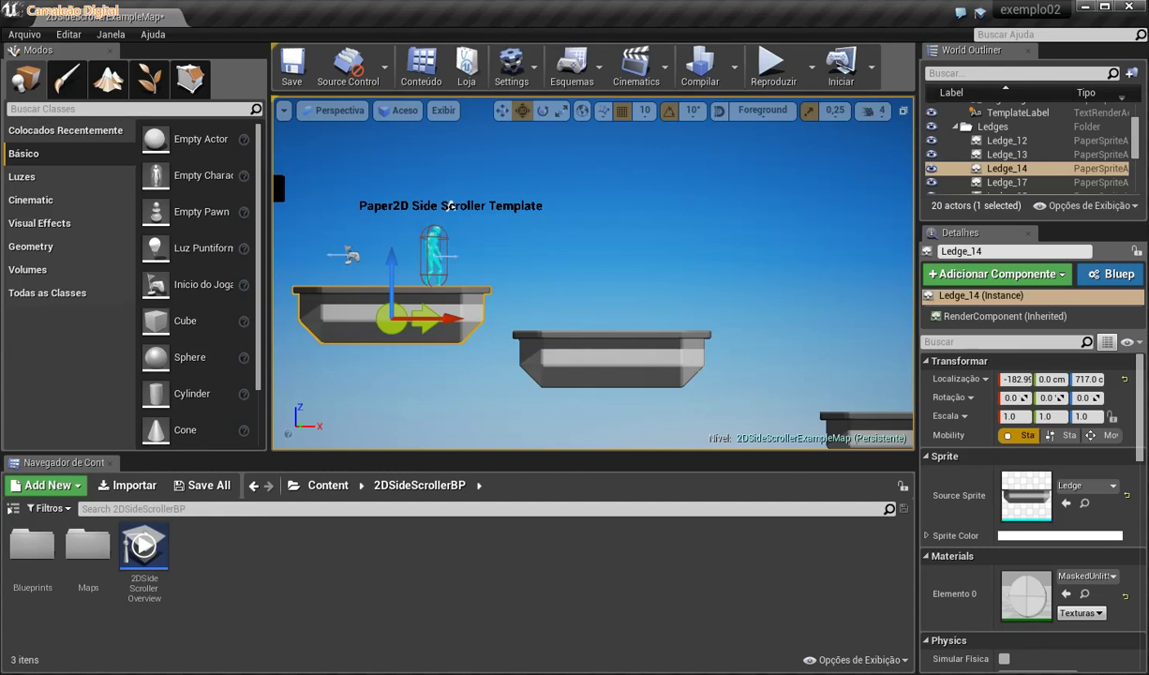
Switch the viewport to the Top orthographic view and zoom out
click(333, 109)
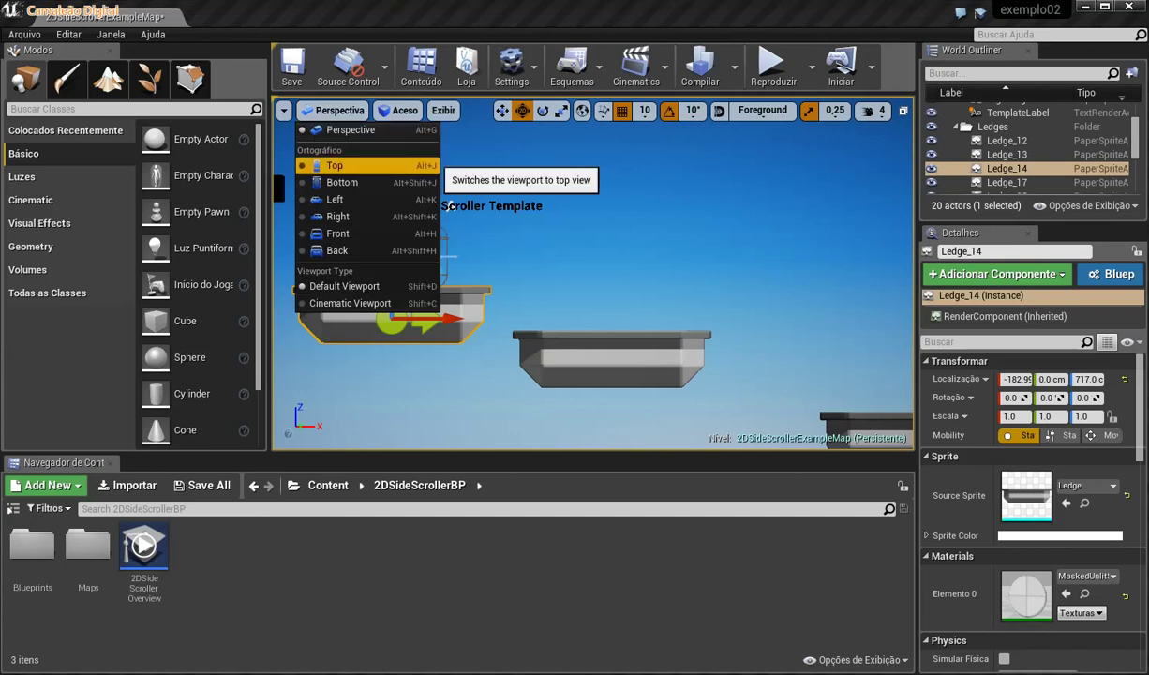
click(333, 165)
scroll(852, 440, down, 5)
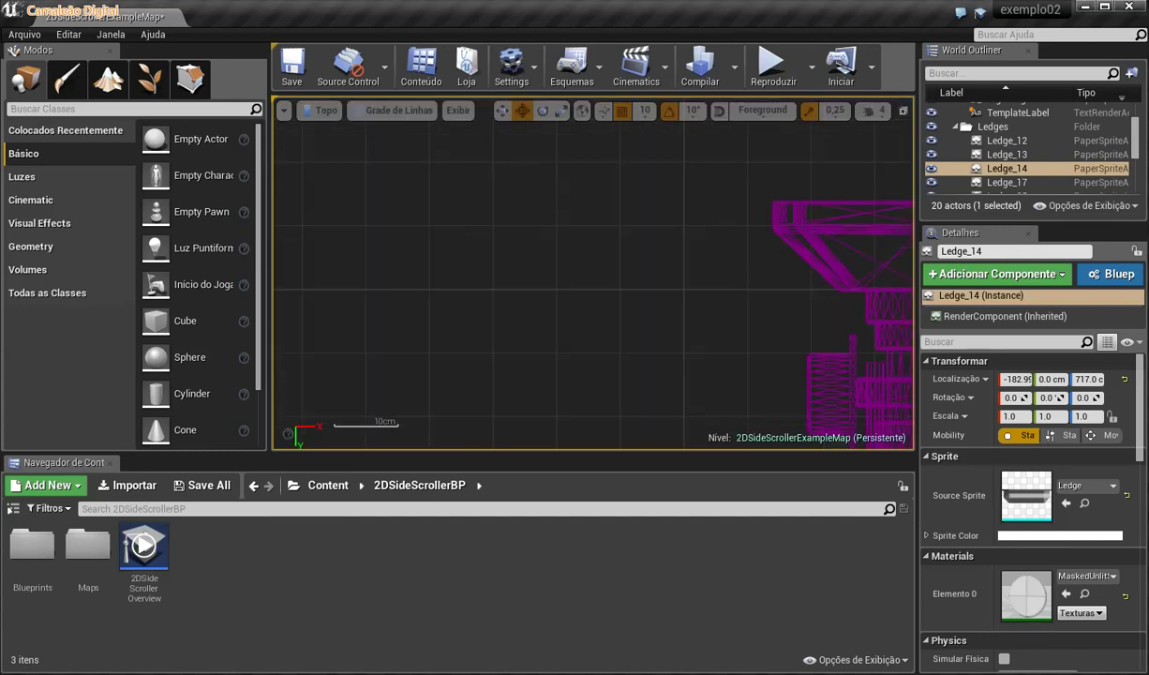
scroll(337, 131, down, 3)
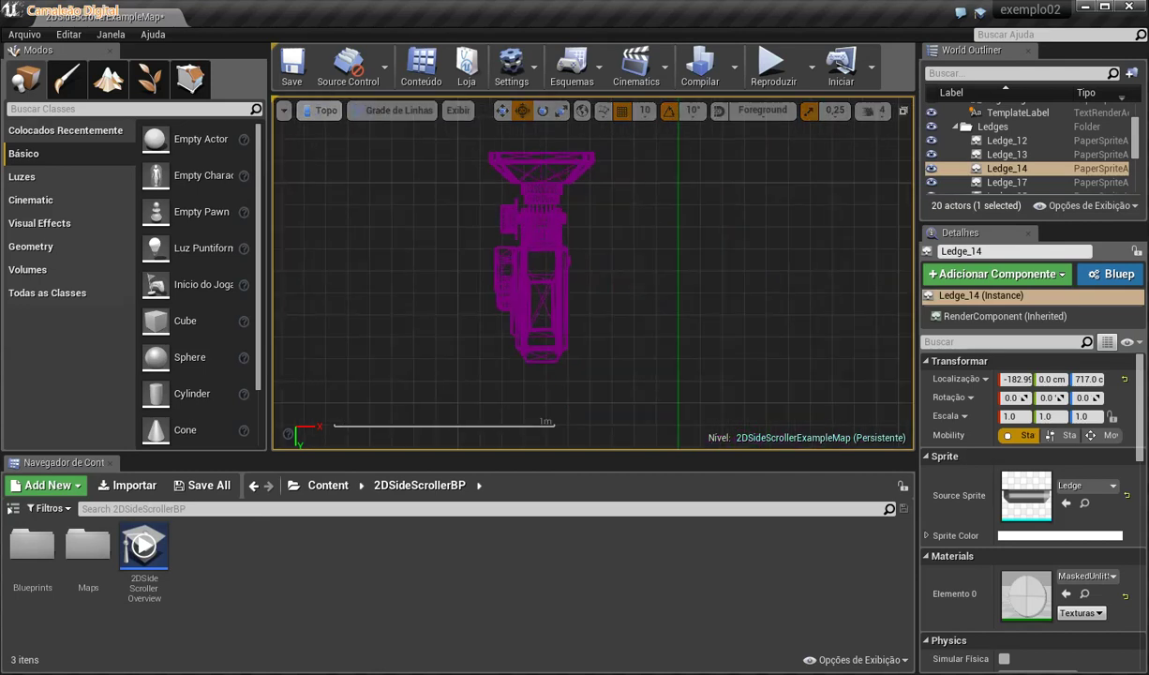
Cycle through the Bottom, Left and Right orthographic views
click(326, 110)
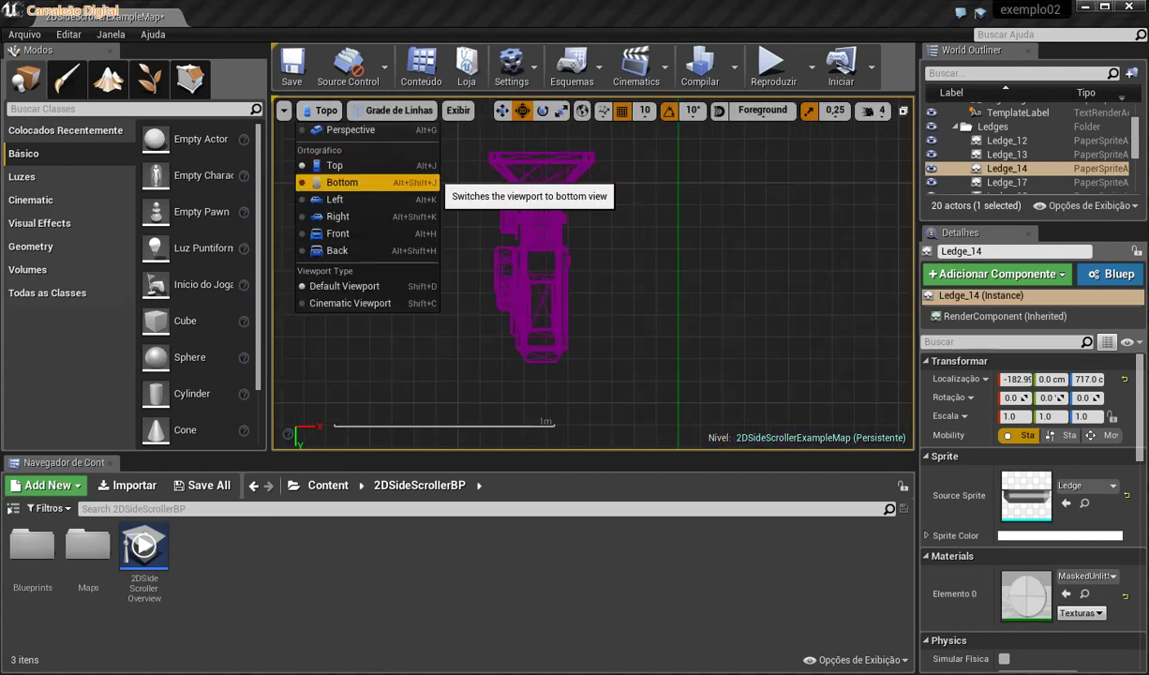
click(342, 181)
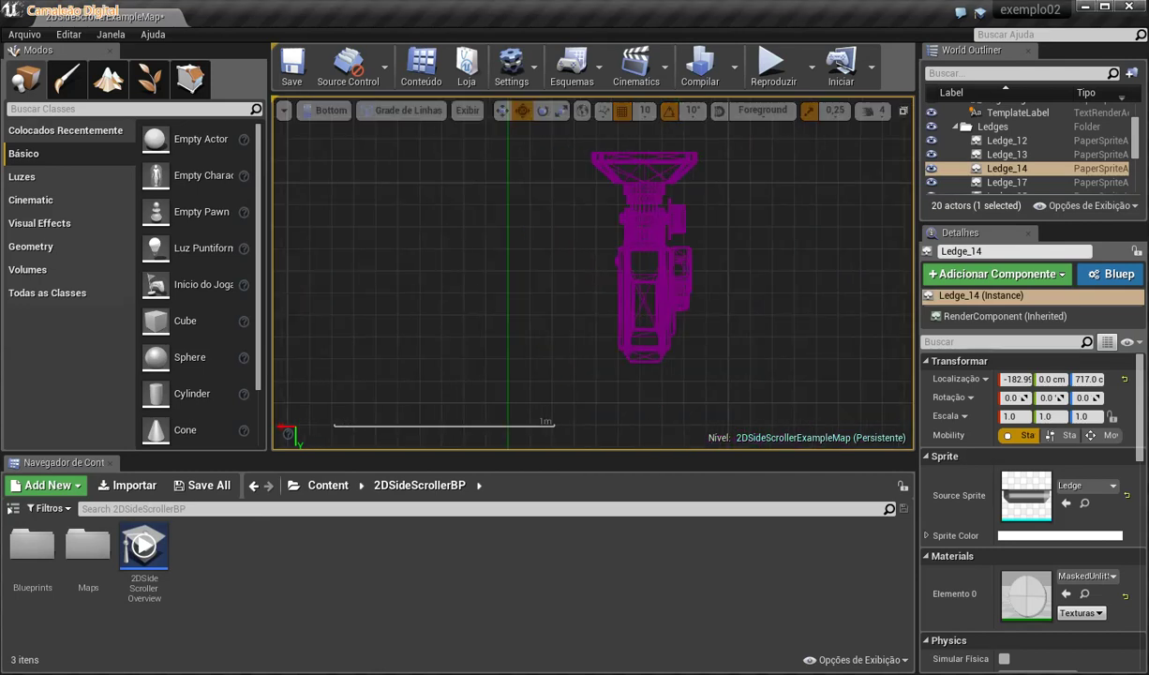
click(326, 109)
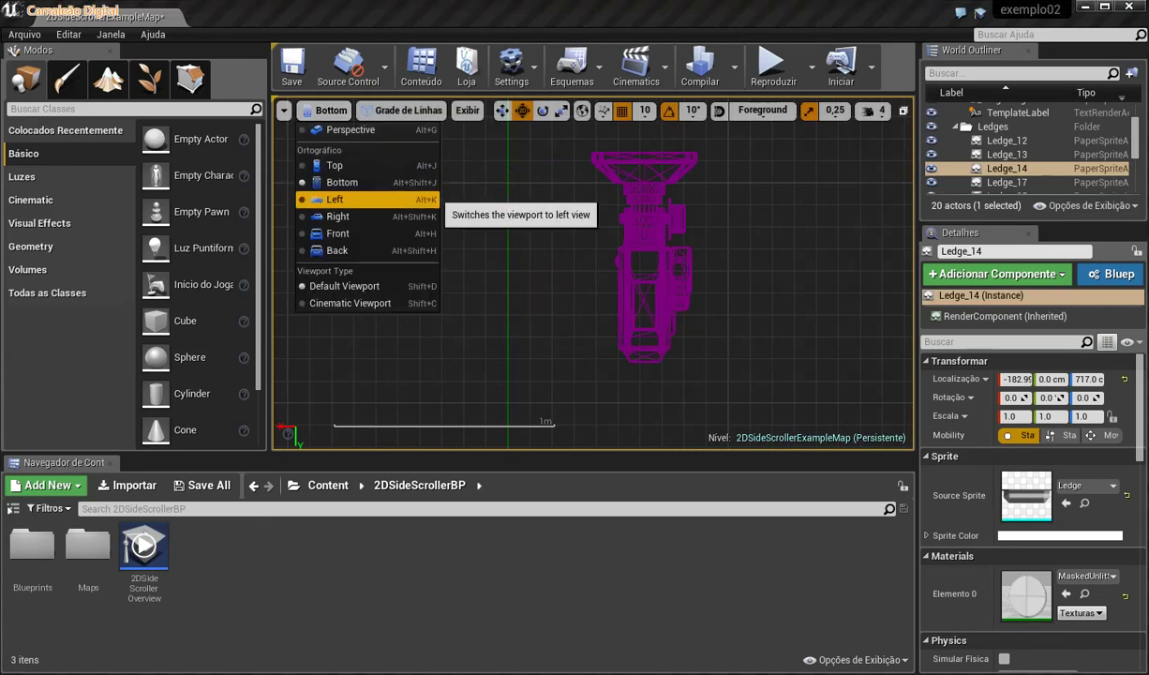
click(335, 200)
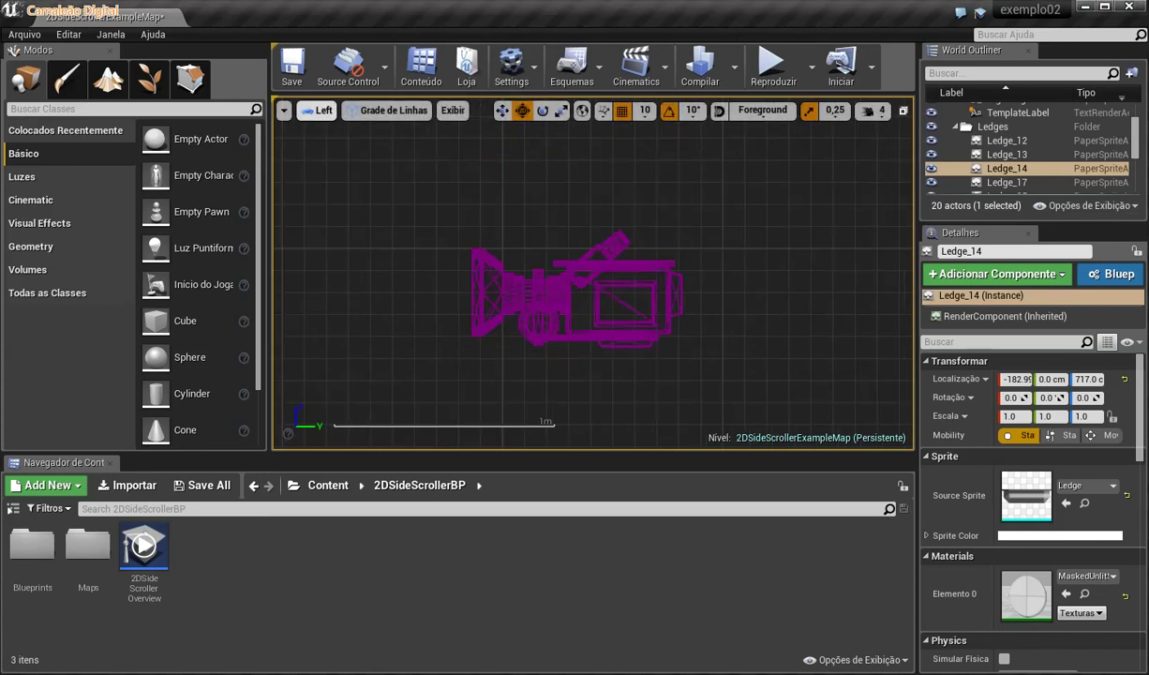
click(318, 109)
click(334, 214)
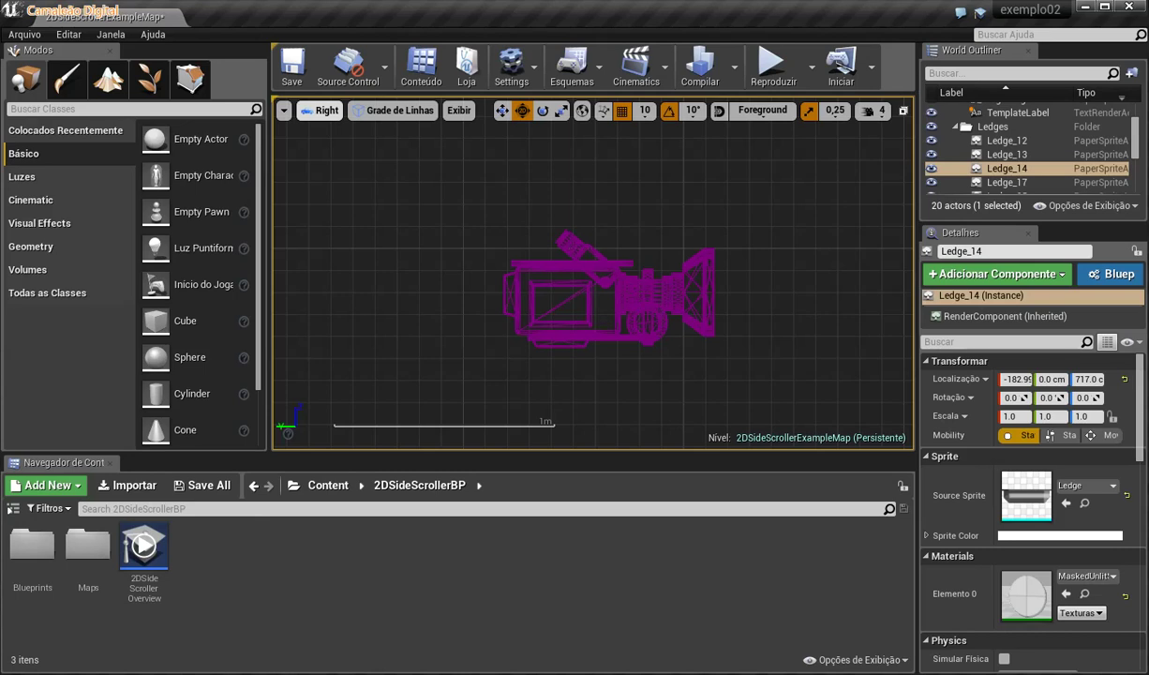
Switch to the Front view, zoom out, and select the 2DSideScrollerCharacter
click(318, 109)
click(335, 228)
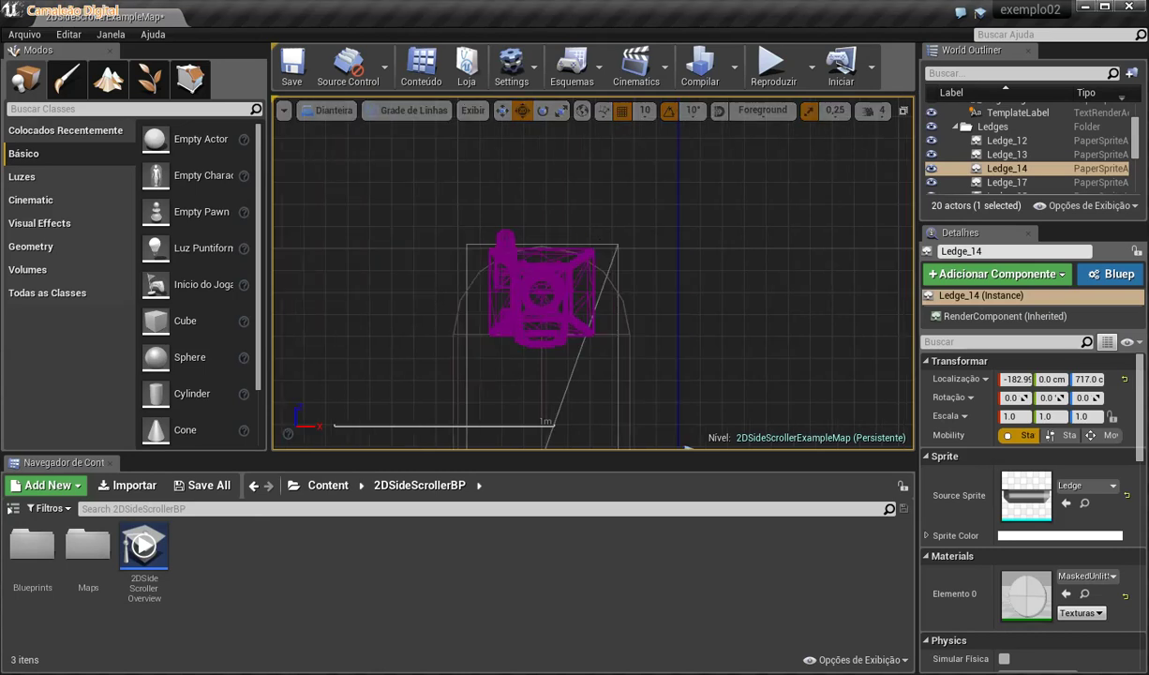
scroll(363, 231, down, 3)
scroll(363, 231, down, 2)
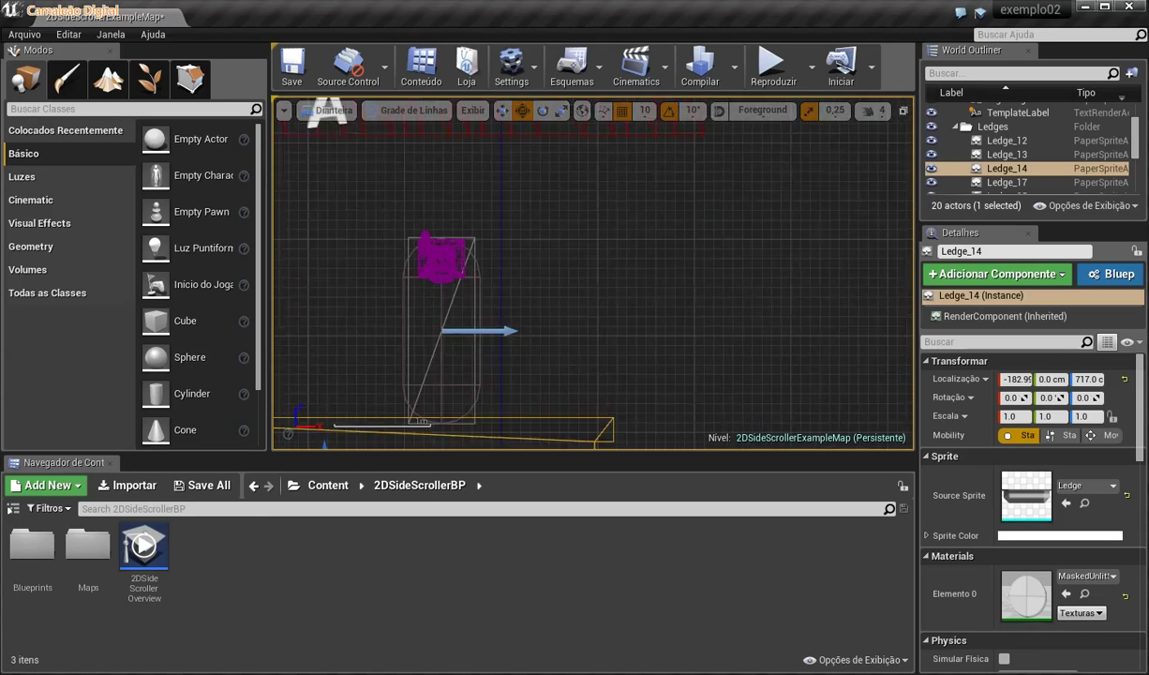
click(440, 262)
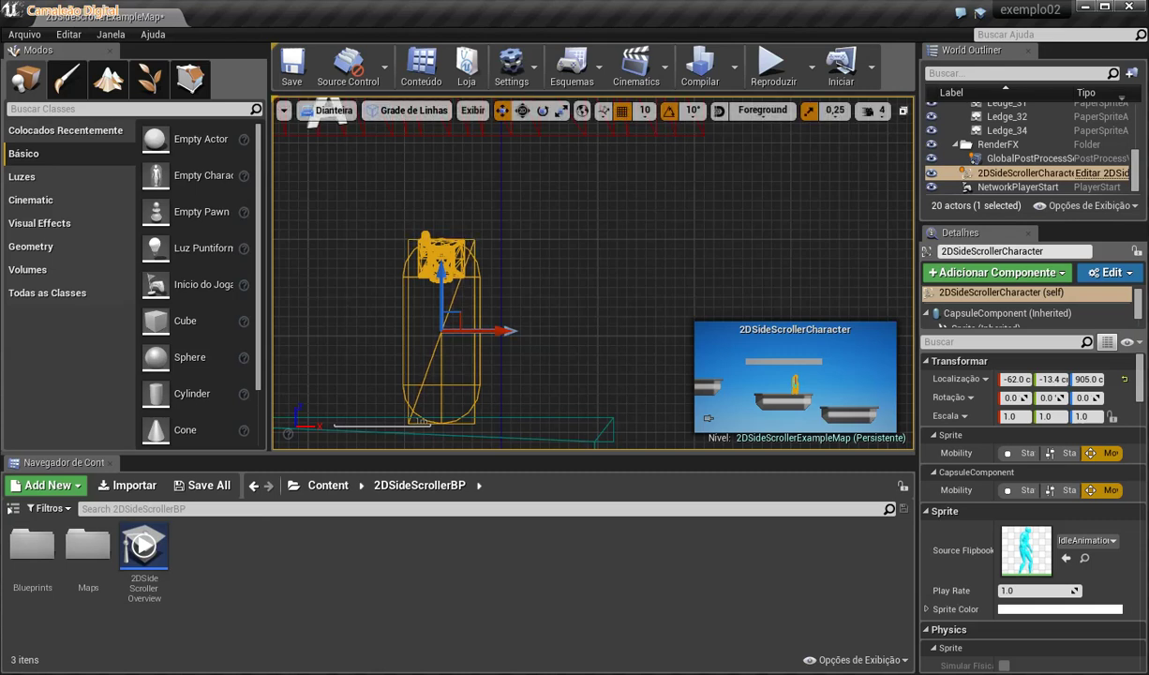
View the character's camera from the Back, then the Left view, zoom in, and deselect
click(319, 110)
click(324, 179)
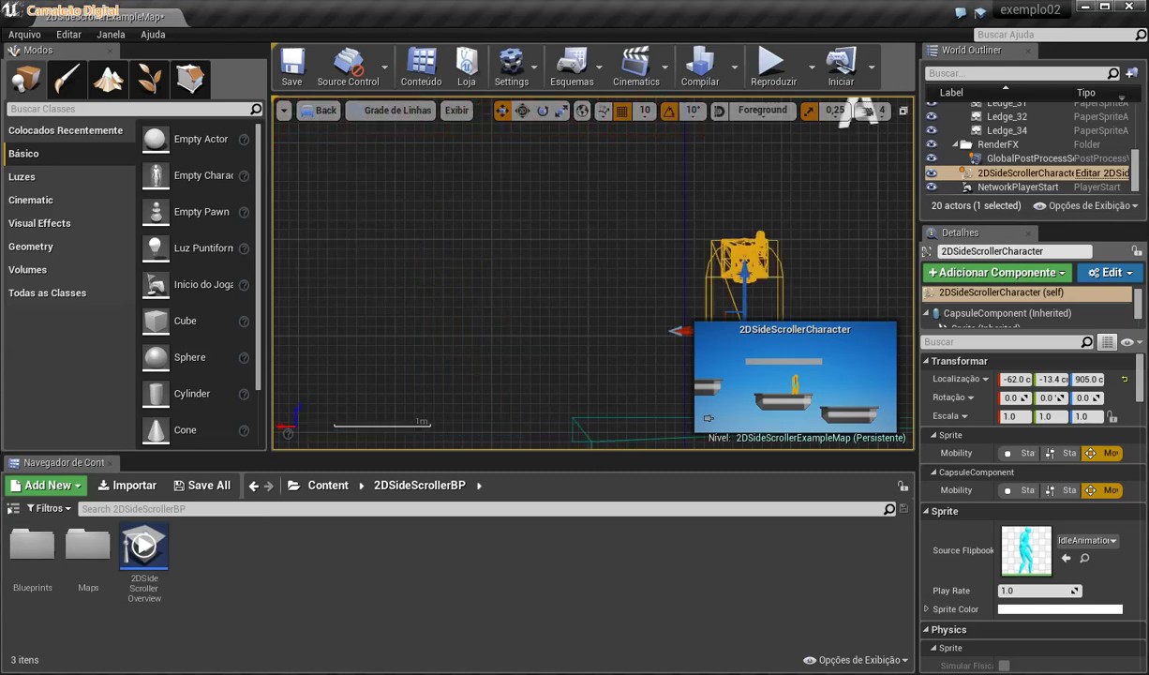
click(322, 109)
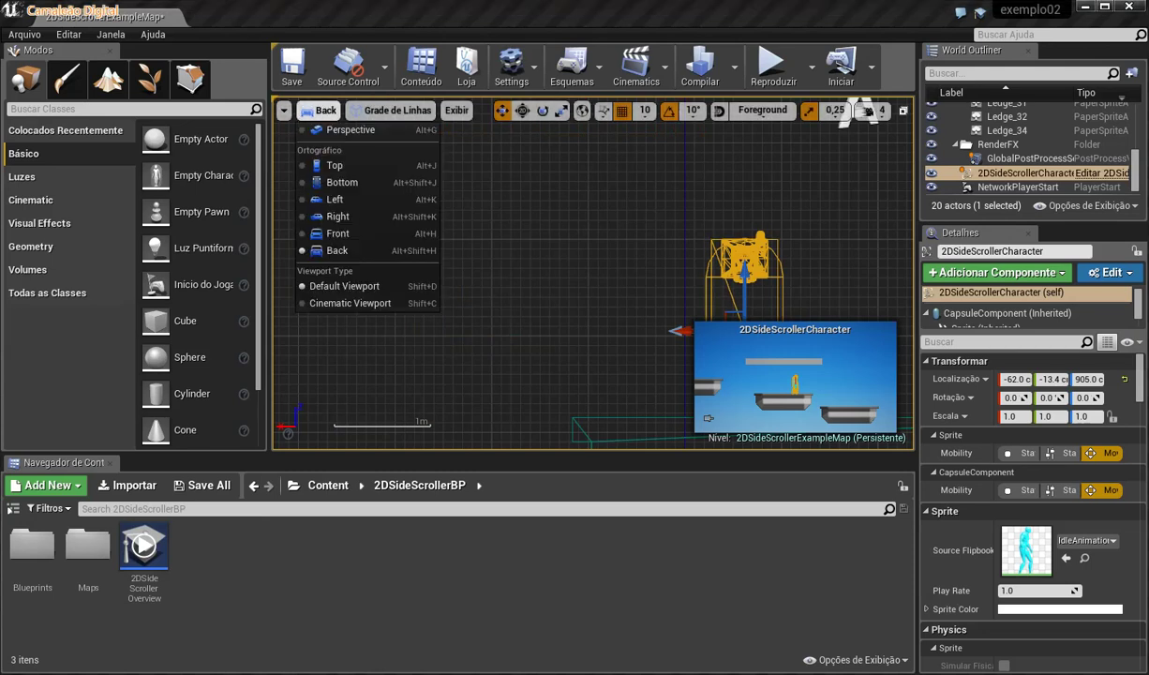
click(335, 199)
scroll(462, 235, up, 3)
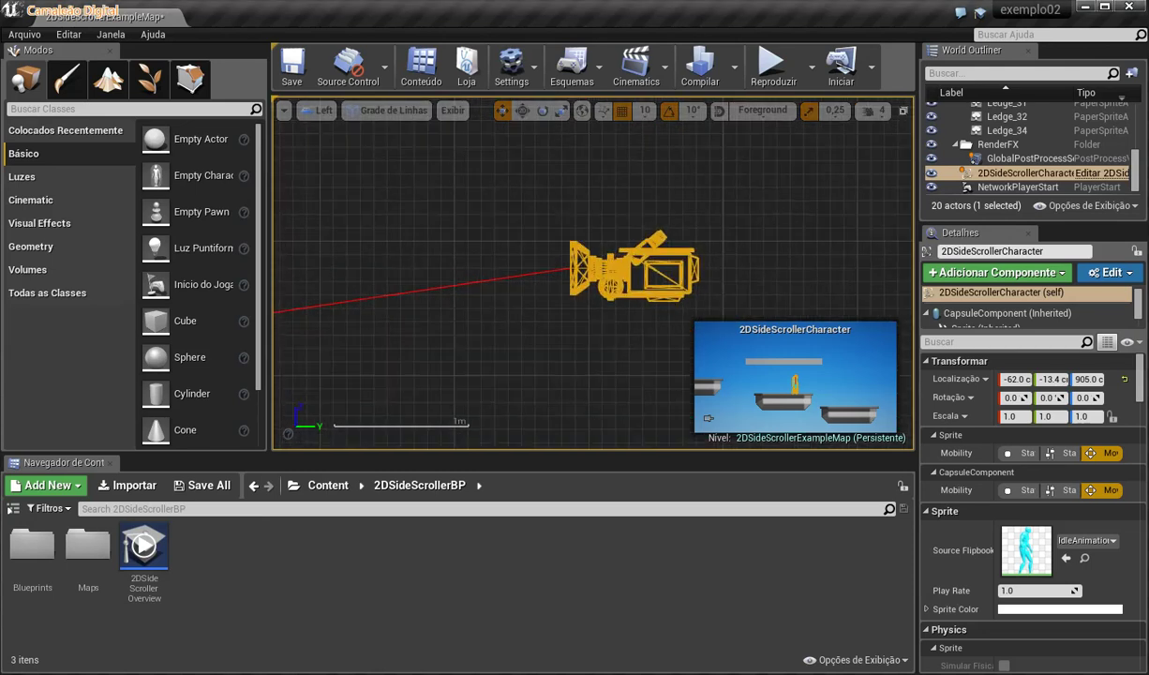
key(Escape)
Pan the Left view away from the camera actor, dismissing stray actor menus
right_click(461, 227)
right_click(449, 223)
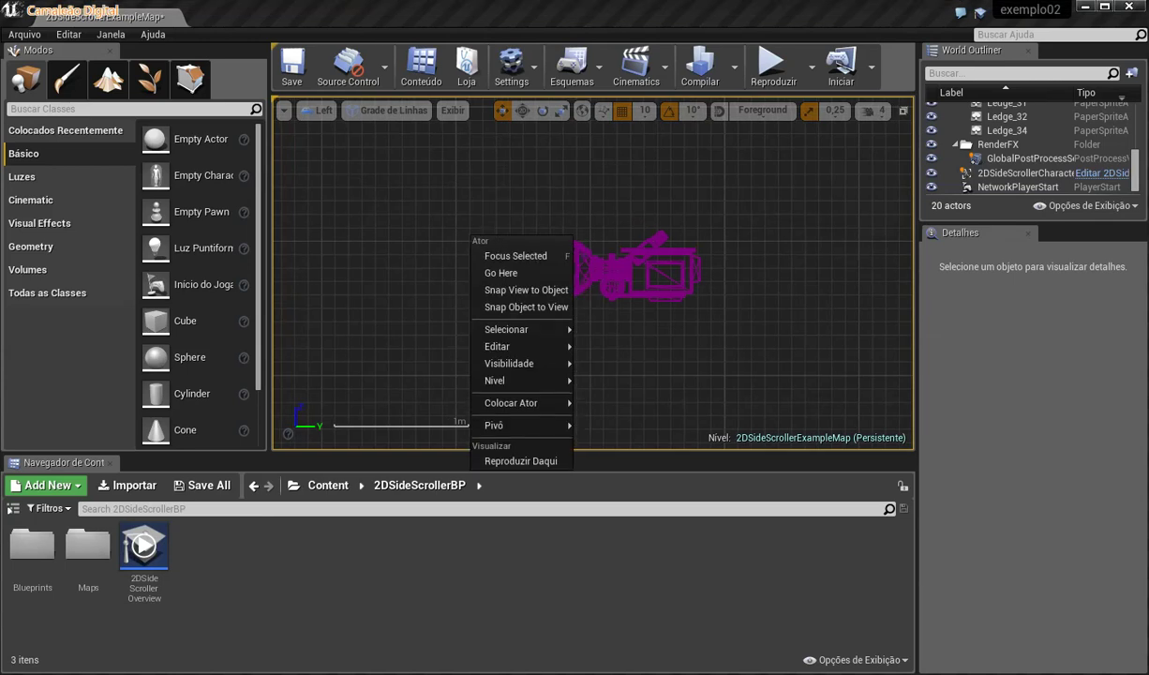
key(Escape)
right_drag(522, 214, 533, 214)
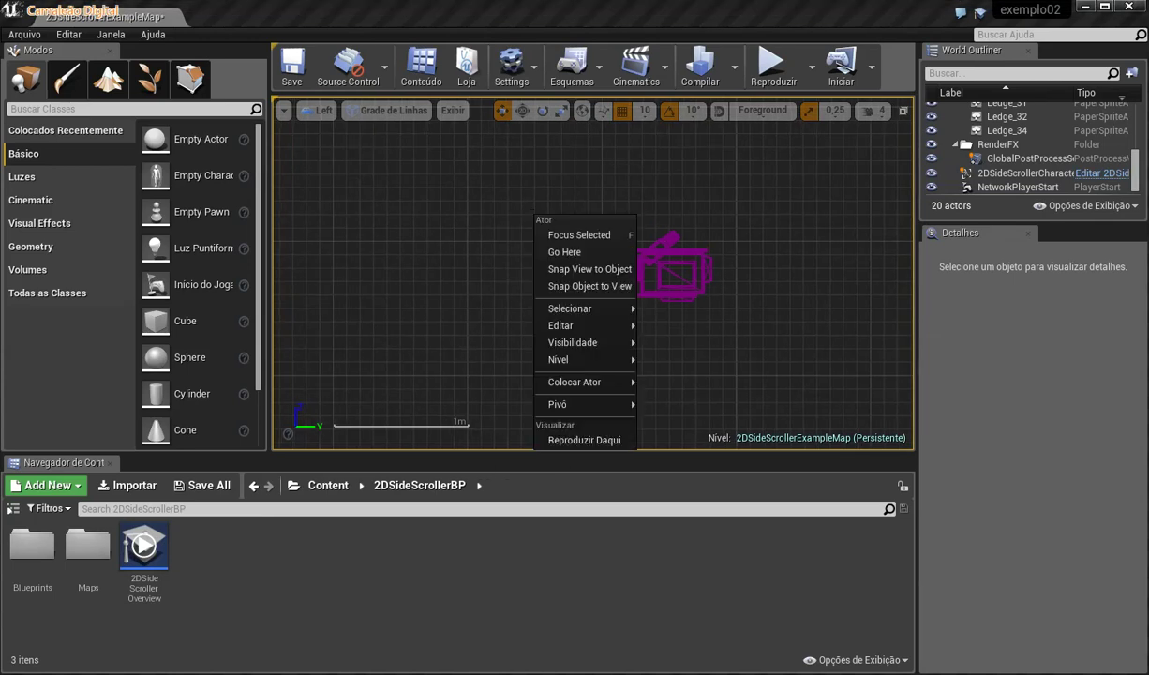
right_click(467, 206)
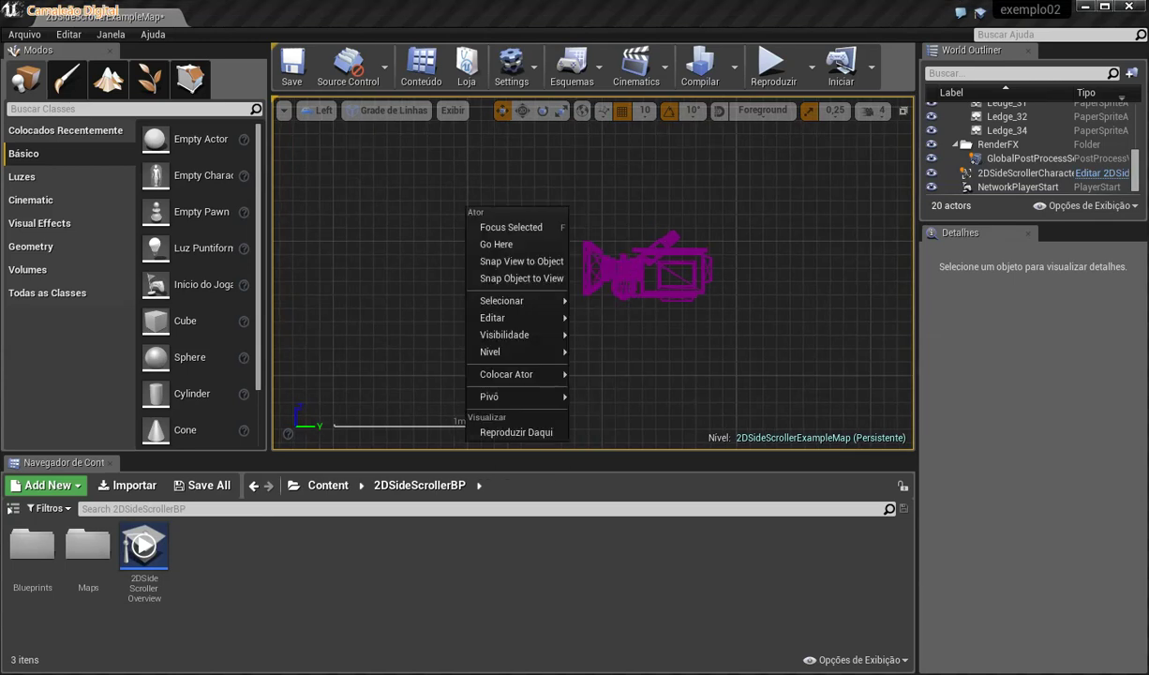
right_drag(589, 192, 895, 213)
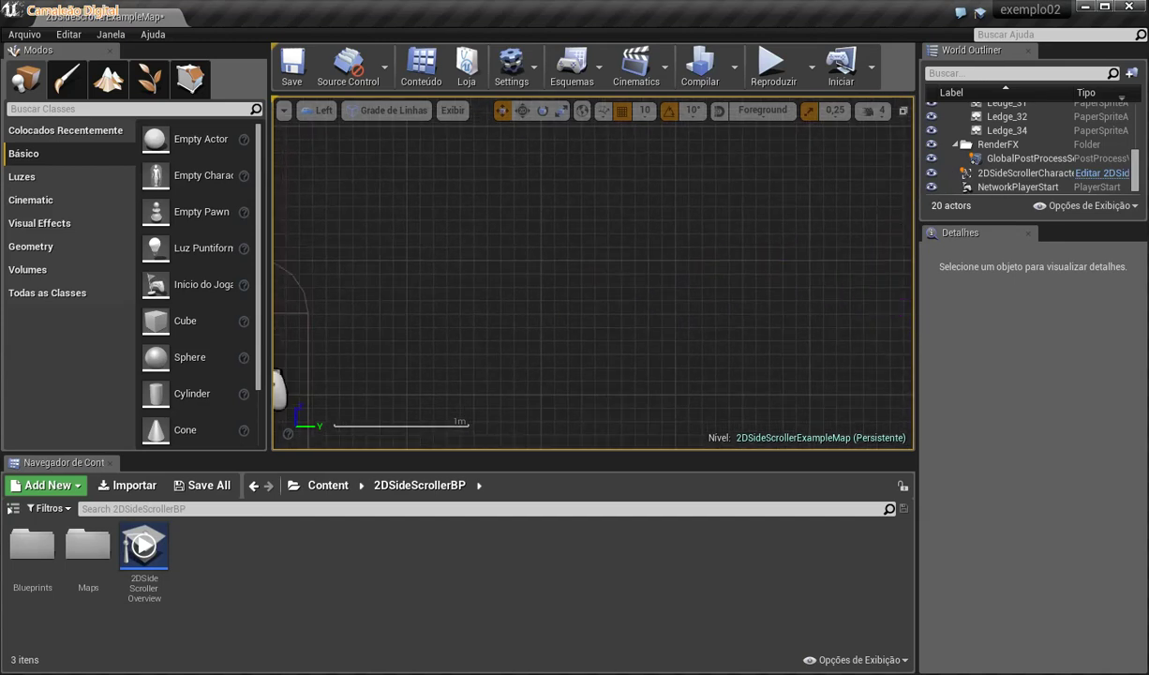
Centre the player-start capsule in the Left view and select NetworkPlayerStart
right_click(374, 249)
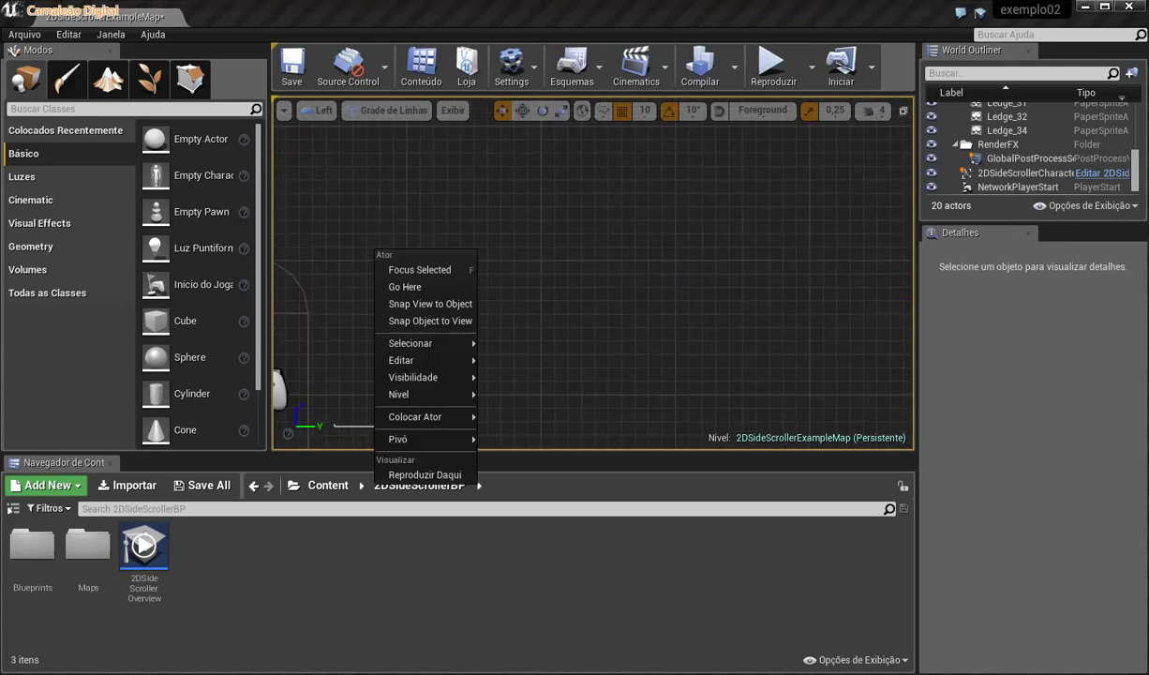
right_click(372, 222)
key(Escape)
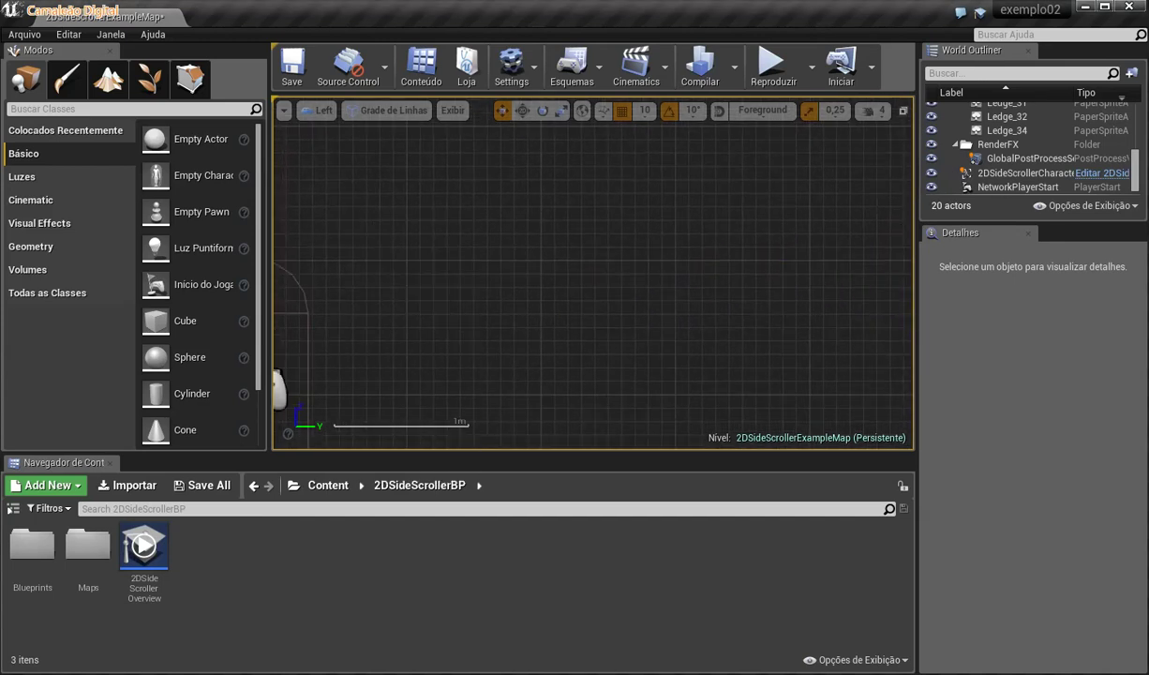
right_drag(431, 258, 616, 202)
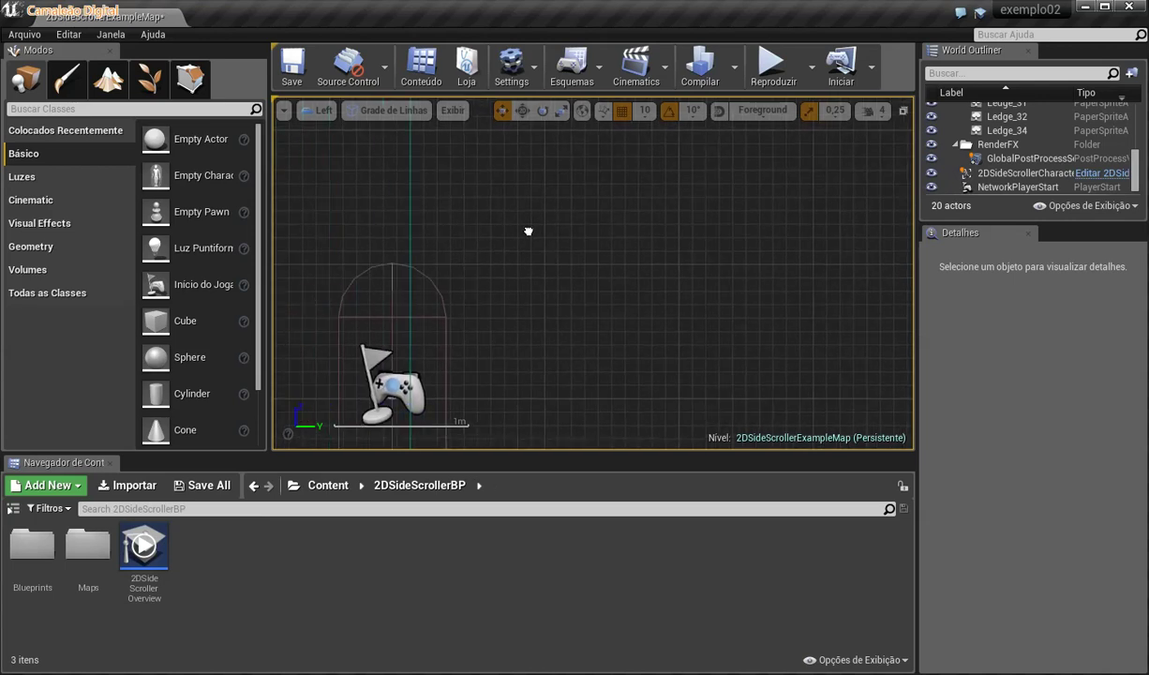
right_drag(556, 244, 560, 243)
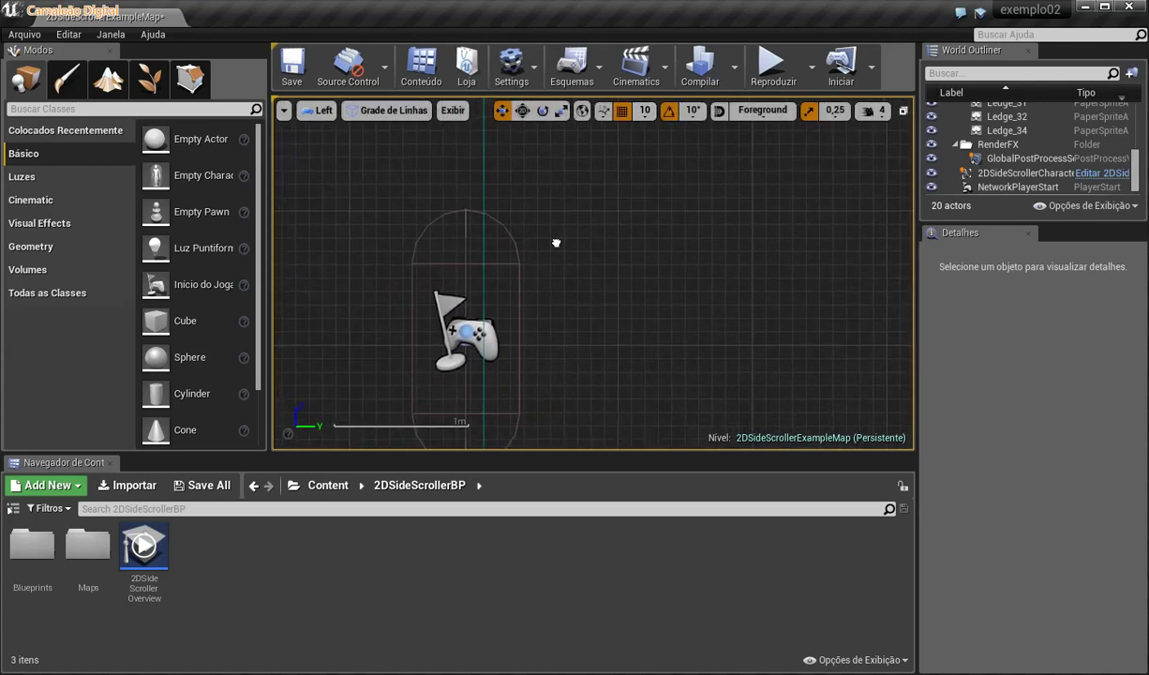
click(465, 330)
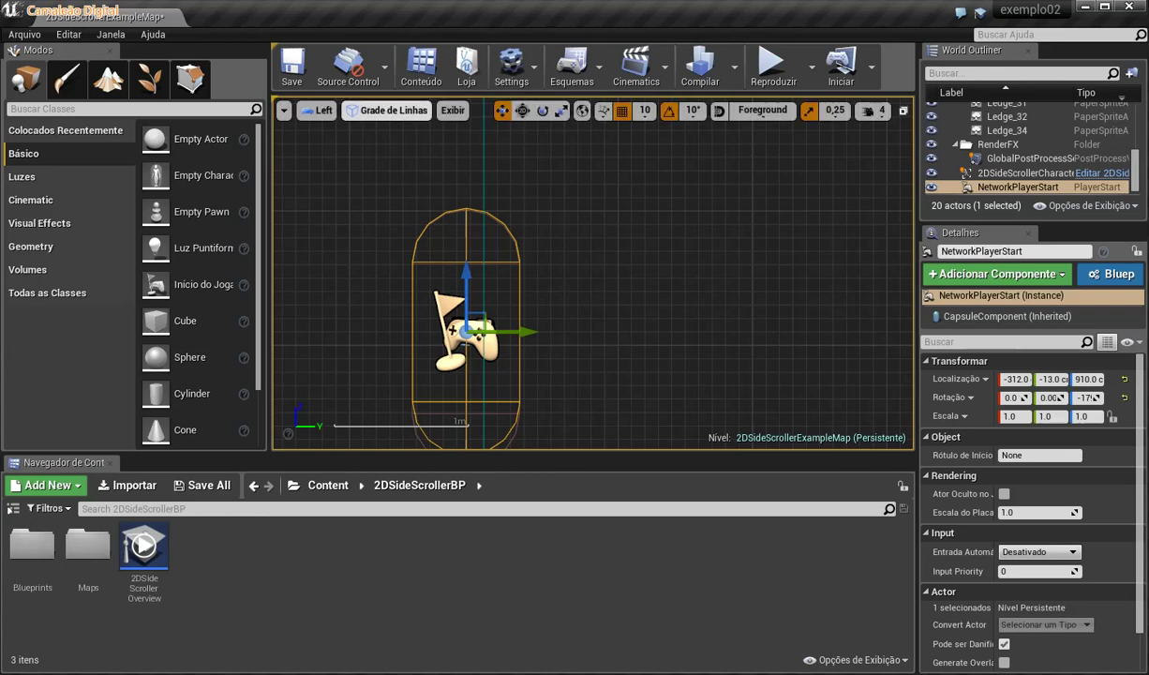
Preview the level unlit (Apagado), then lit (Aceso), clearing the selection in between
click(387, 110)
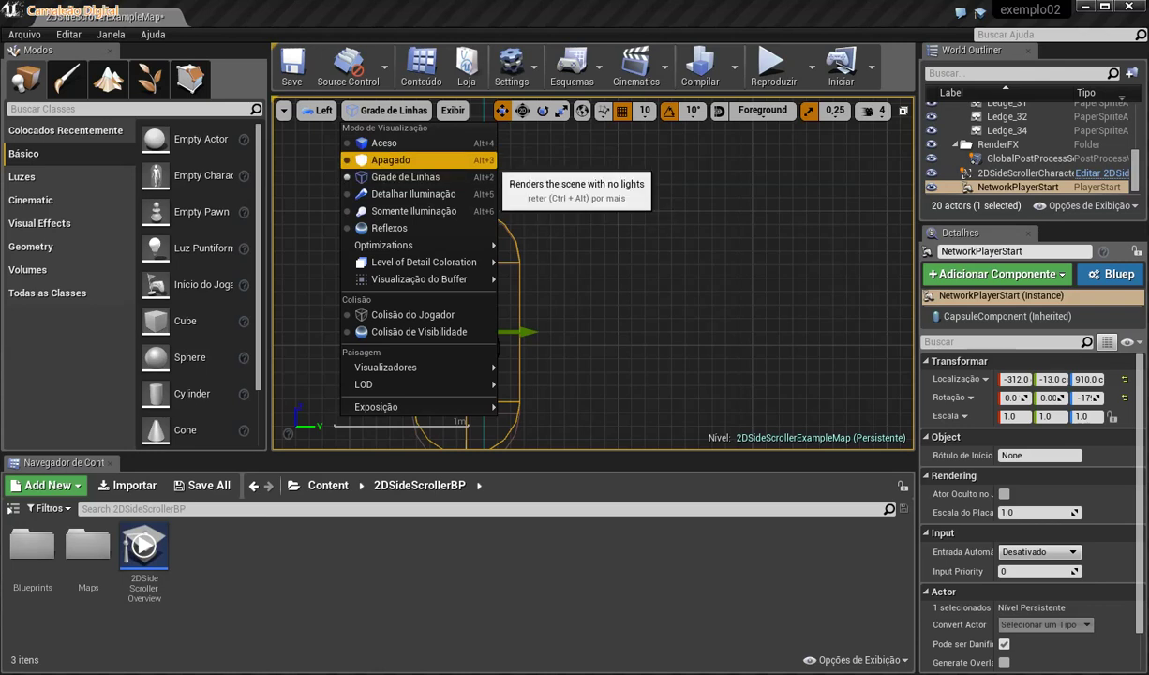
click(390, 159)
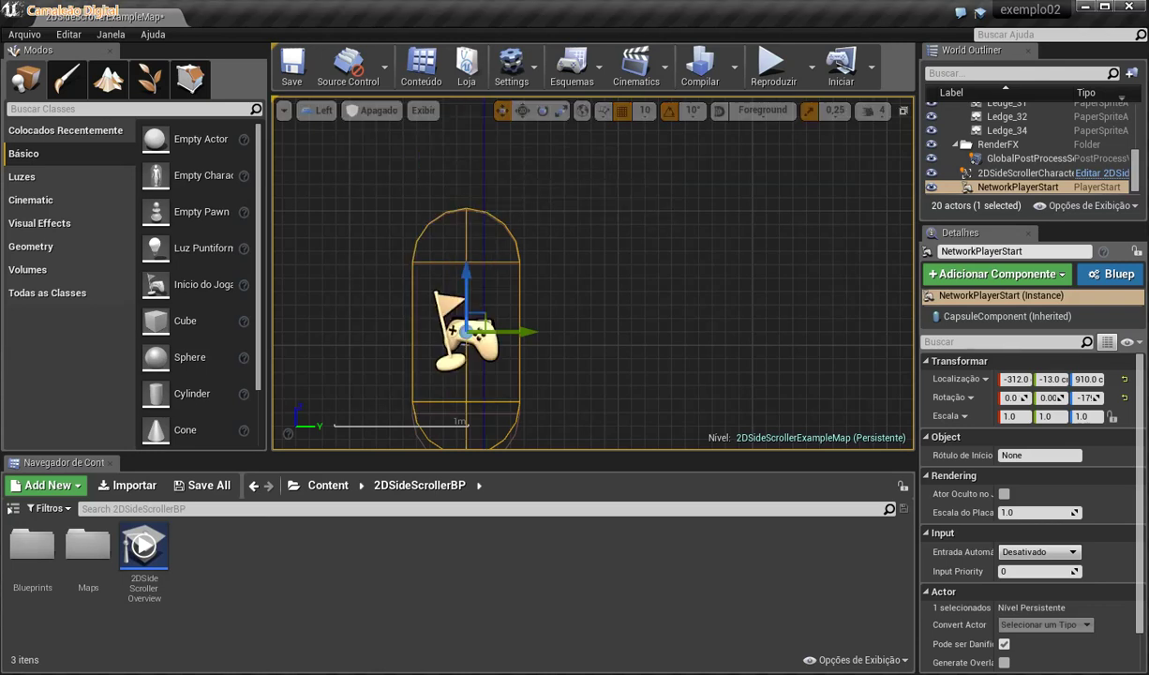
key(Escape)
click(372, 110)
click(375, 137)
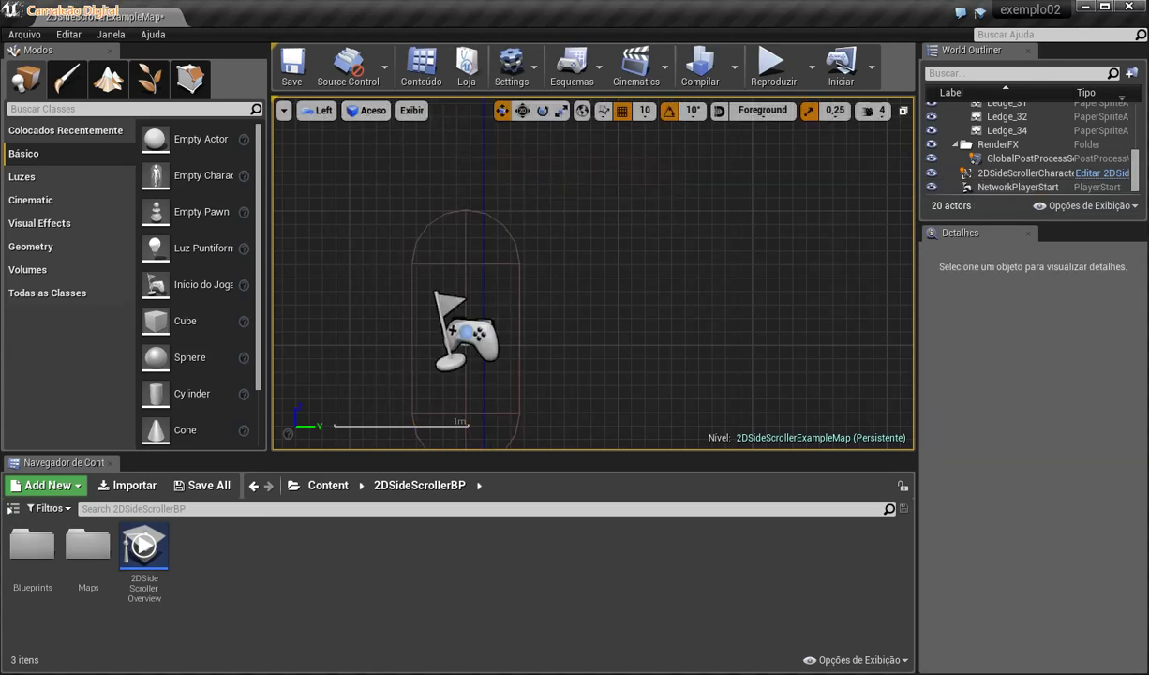
Return to Wireframe (Grade de Linhas) and select the 2DSideScrollerCharacter
click(365, 110)
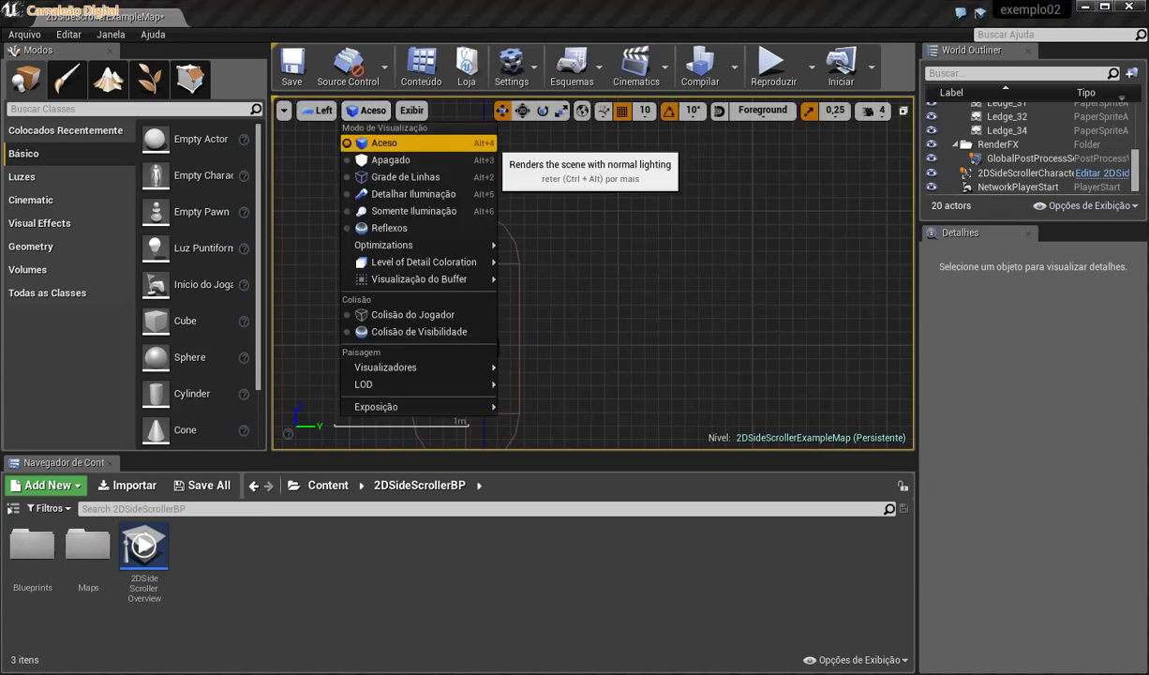
click(384, 177)
click(1021, 172)
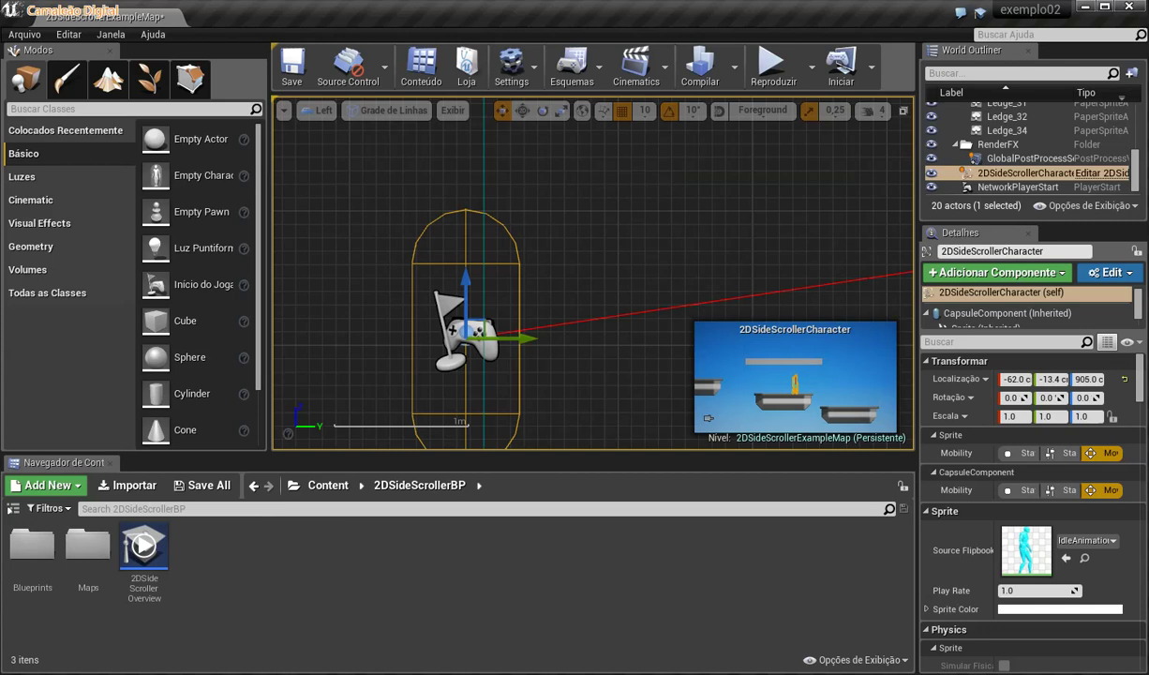
click(319, 110)
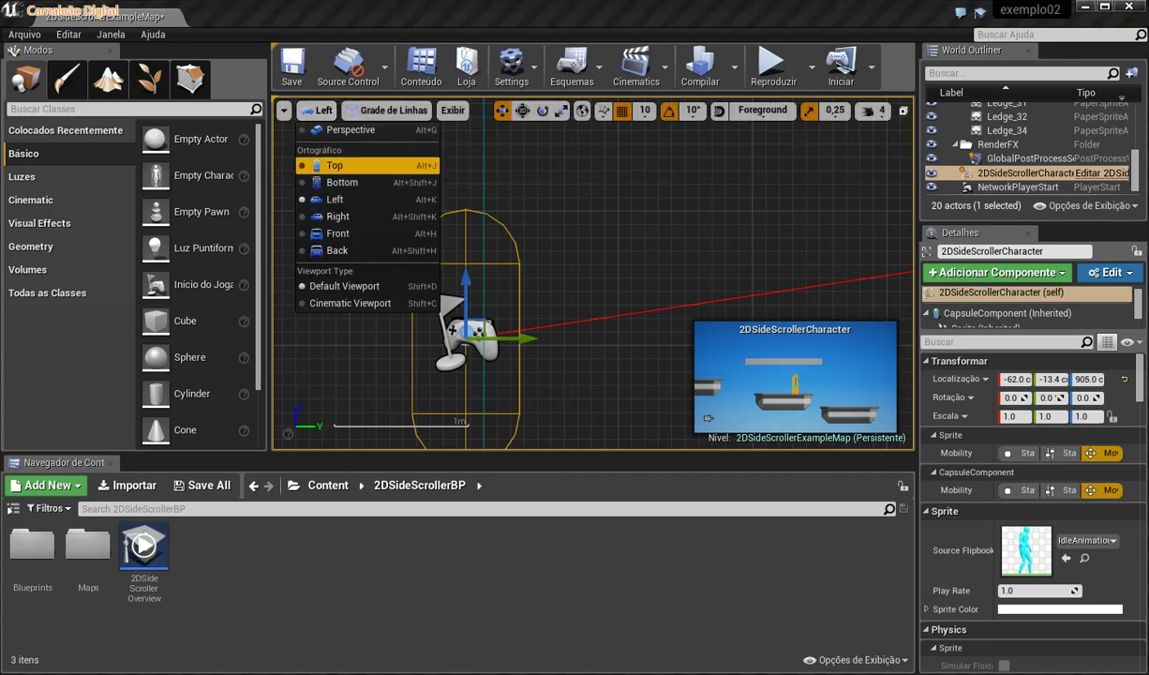
Switch to the Perspective view with the 2D move-rotate gizmo, rendered unlit (Apagado)
click(427, 130)
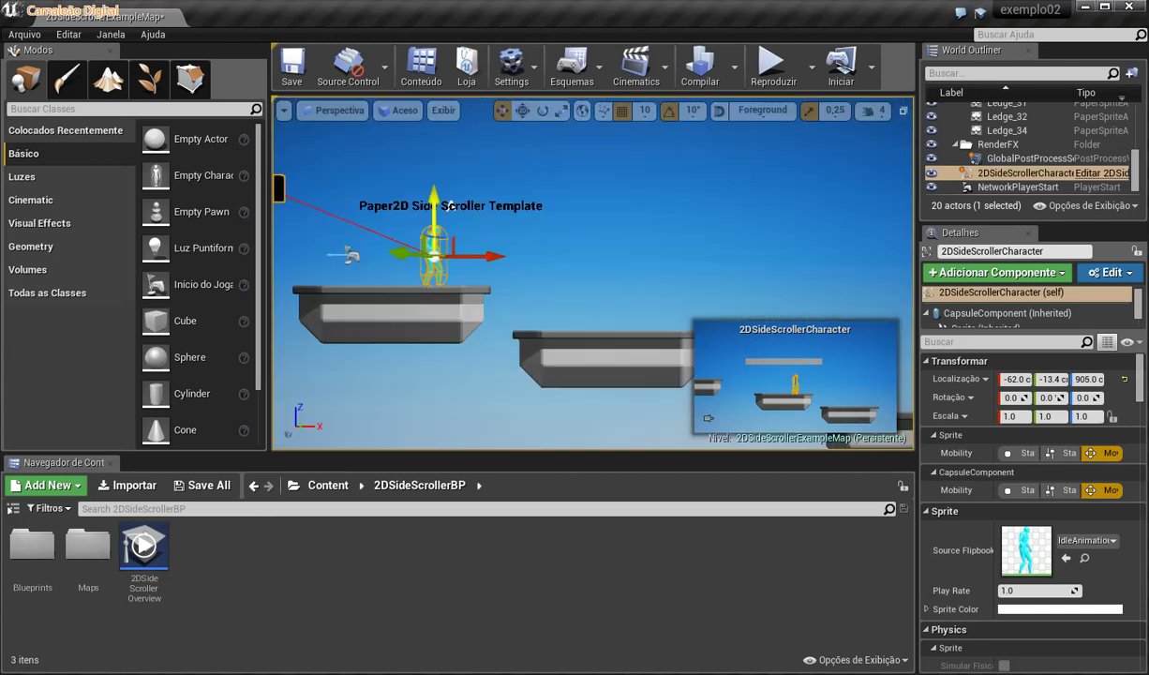
click(522, 110)
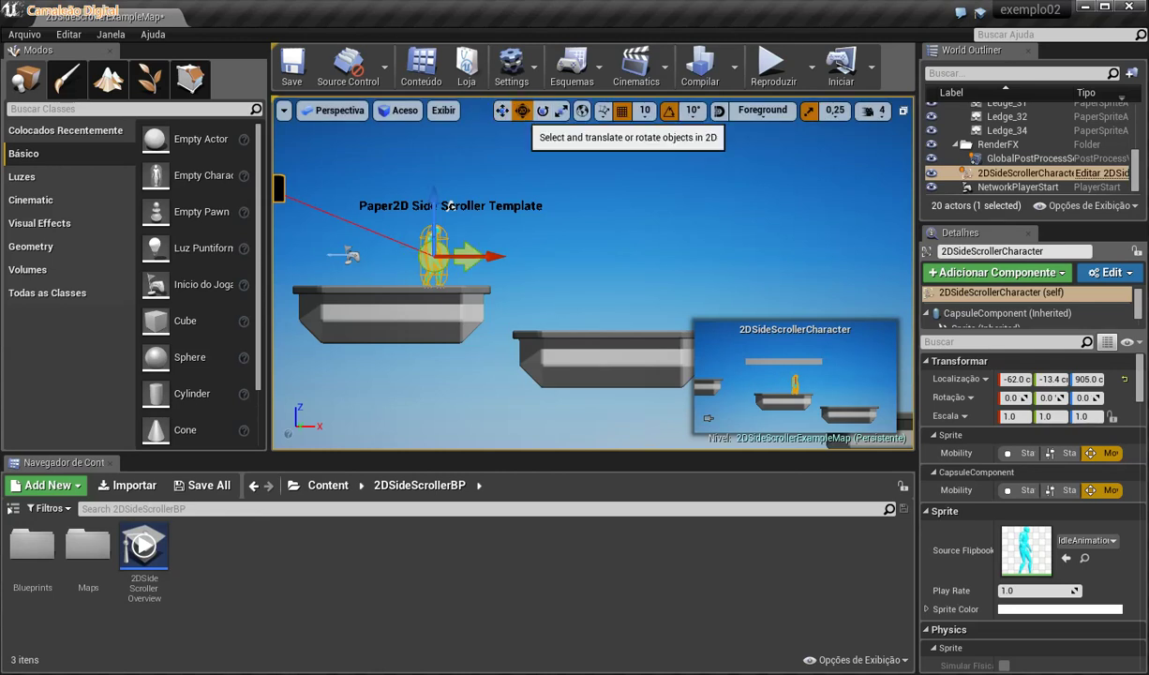
click(400, 111)
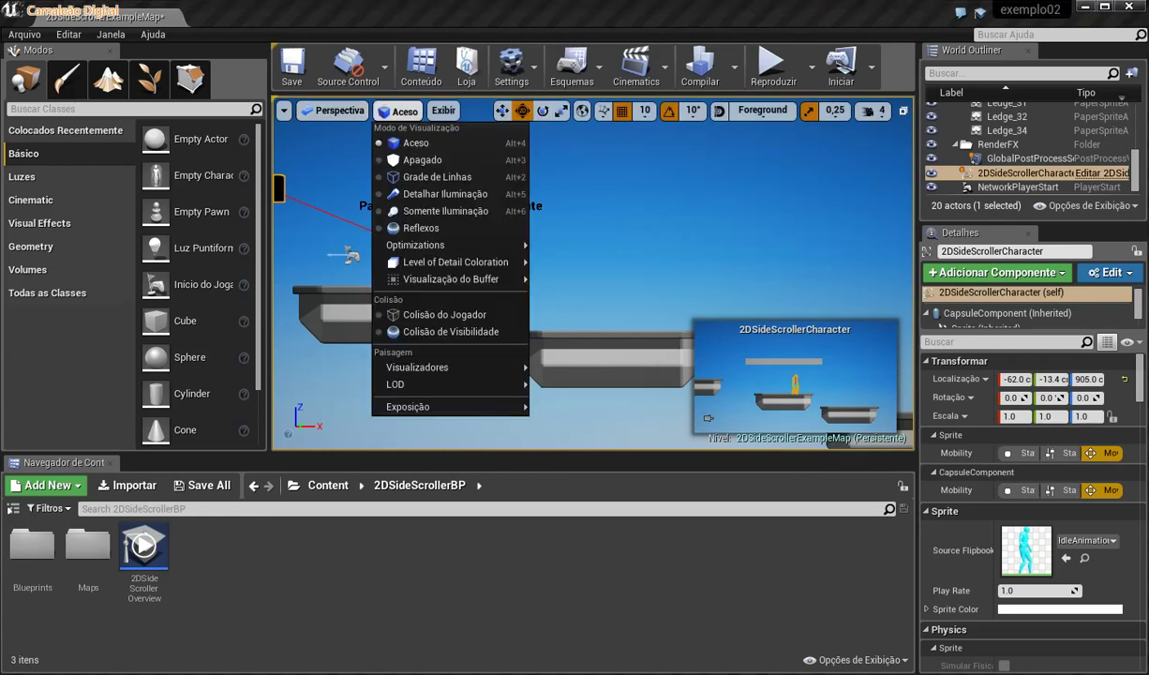
click(422, 159)
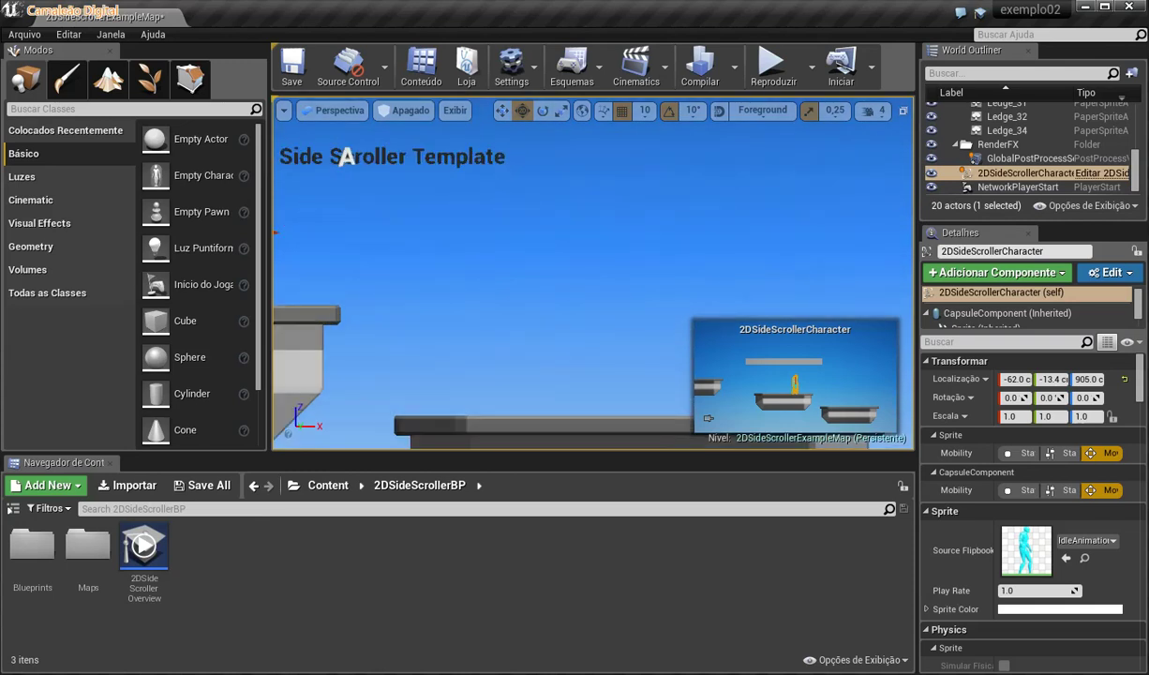
Select Background_Sprite and pan toward the title text, dismissing its context menu
click(708, 418)
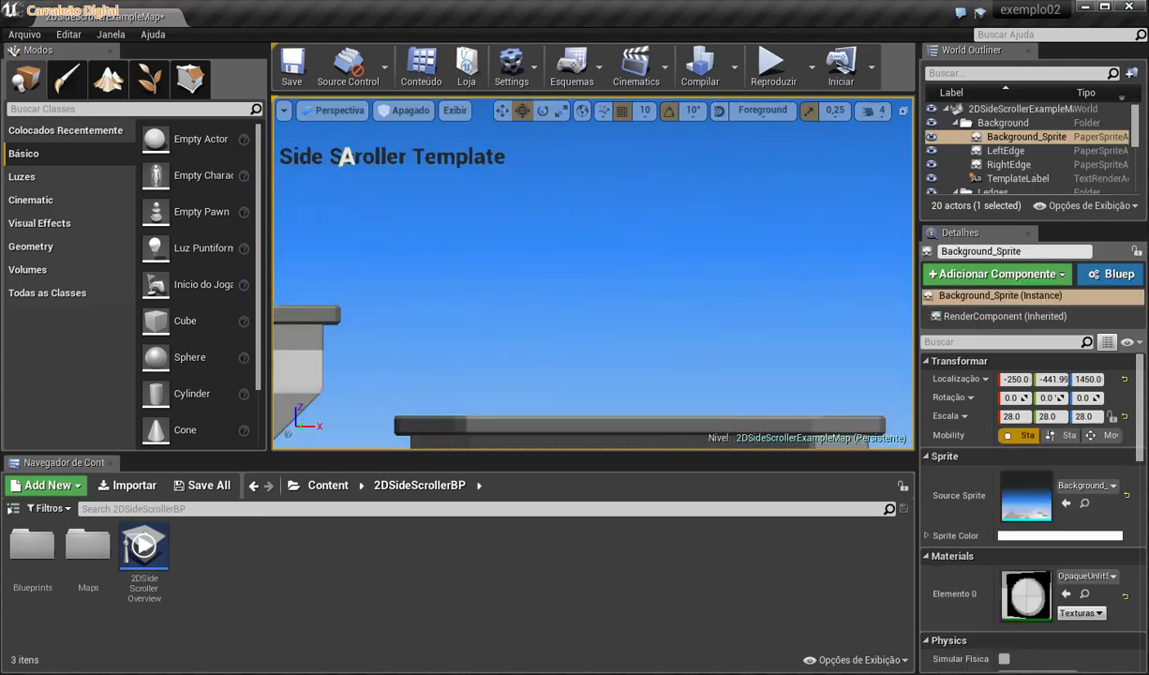
middle_drag(346, 157, 329, 149)
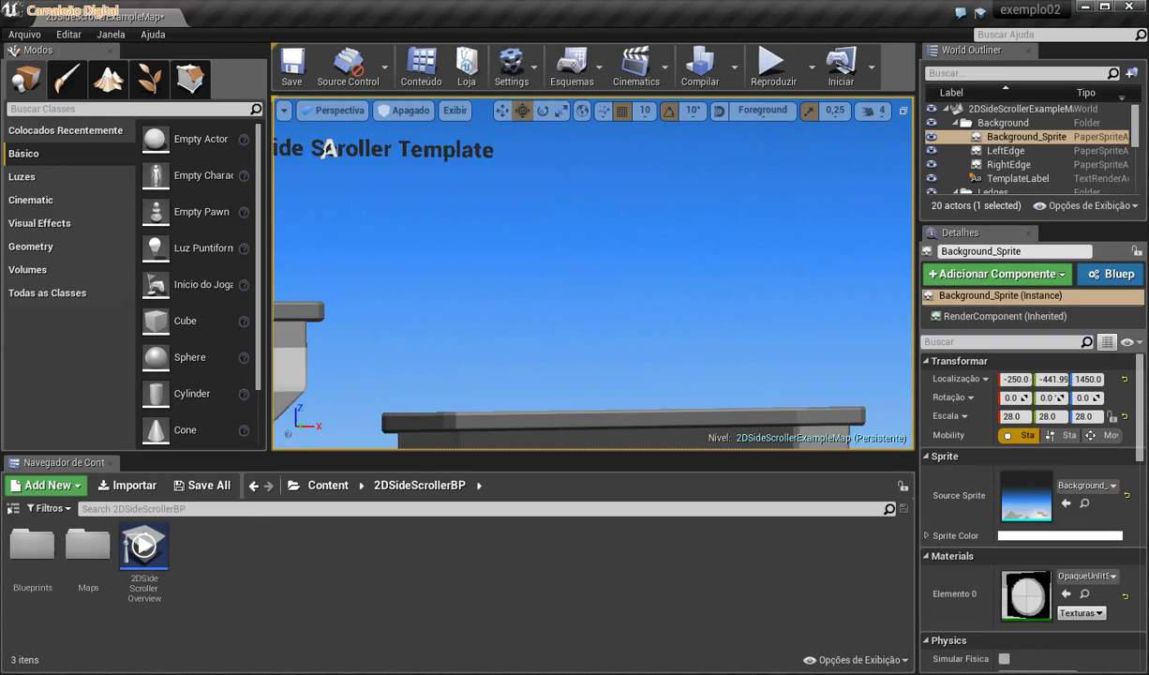
right_click(384, 315)
right_click(366, 267)
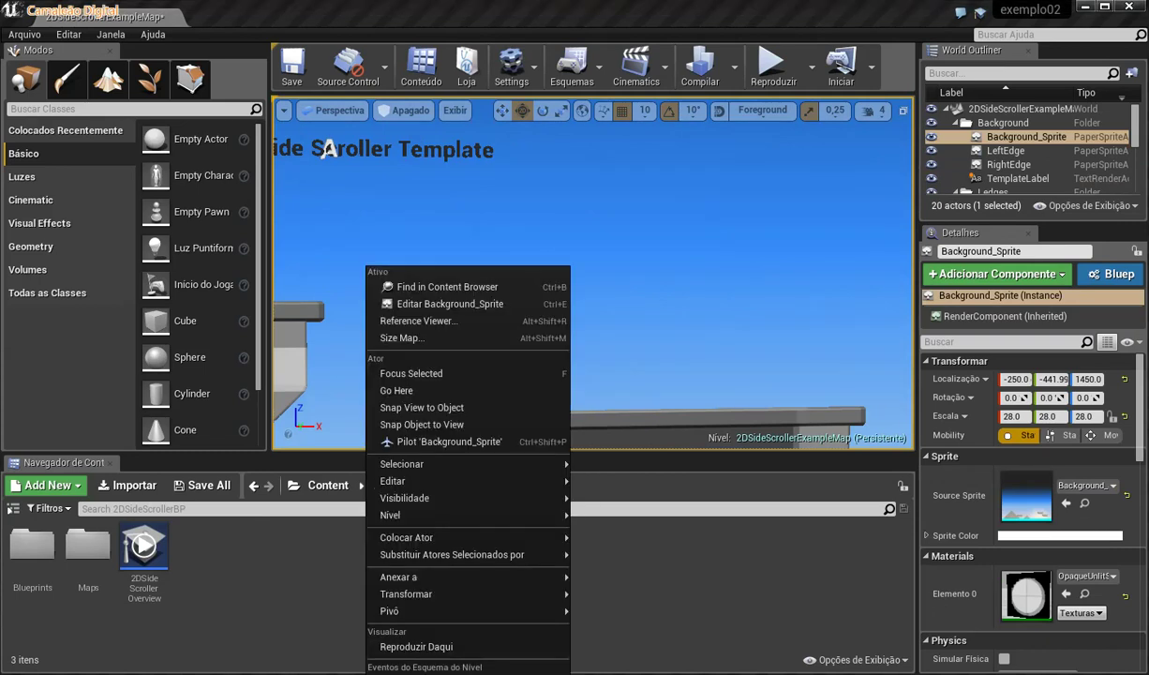
key(Escape)
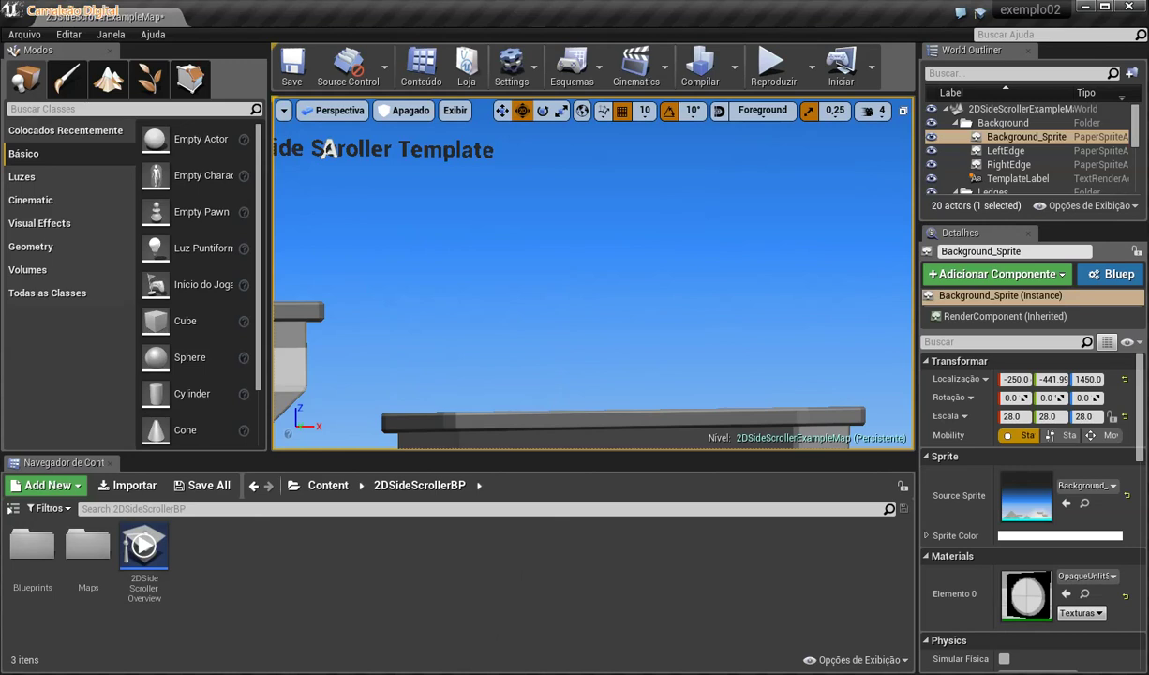
Fly closer to the platforms, then click empty space to clear the selection
right_drag(327, 149, 394, 159)
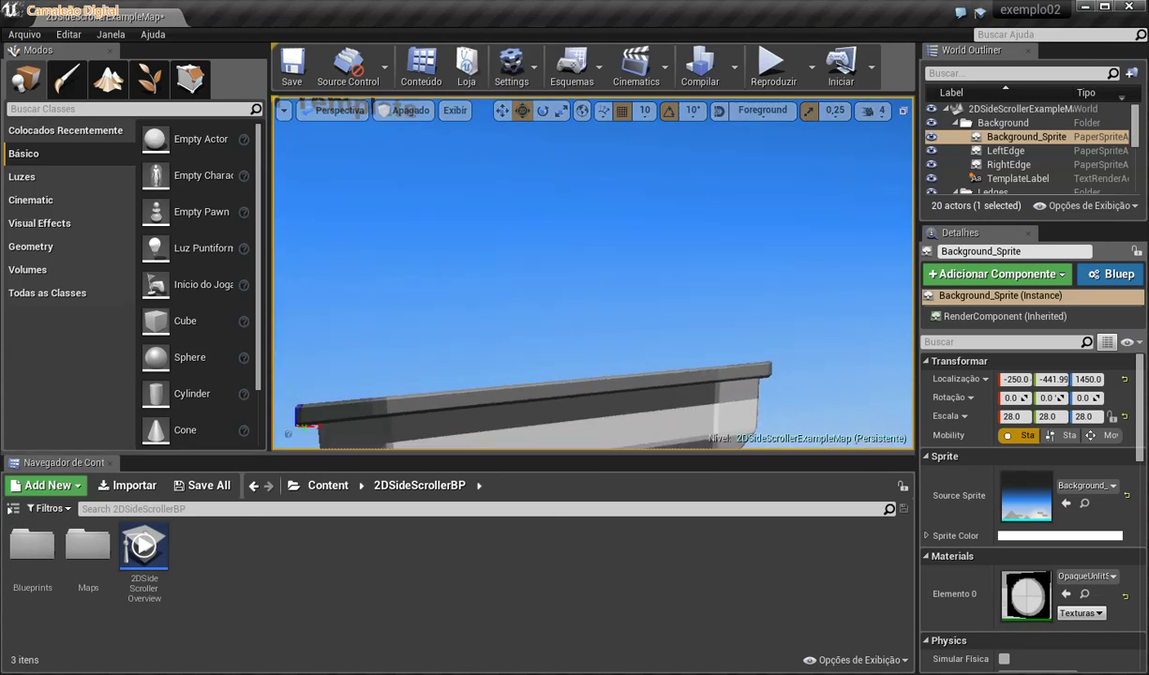
right_click(717, 319)
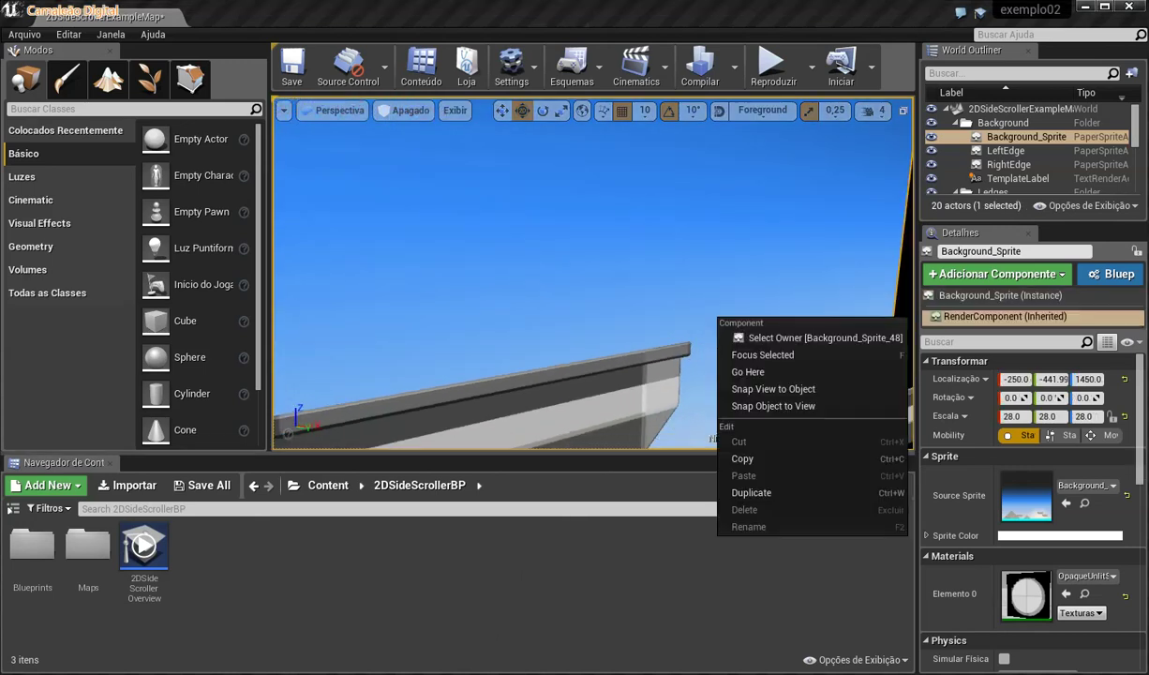
key(Escape)
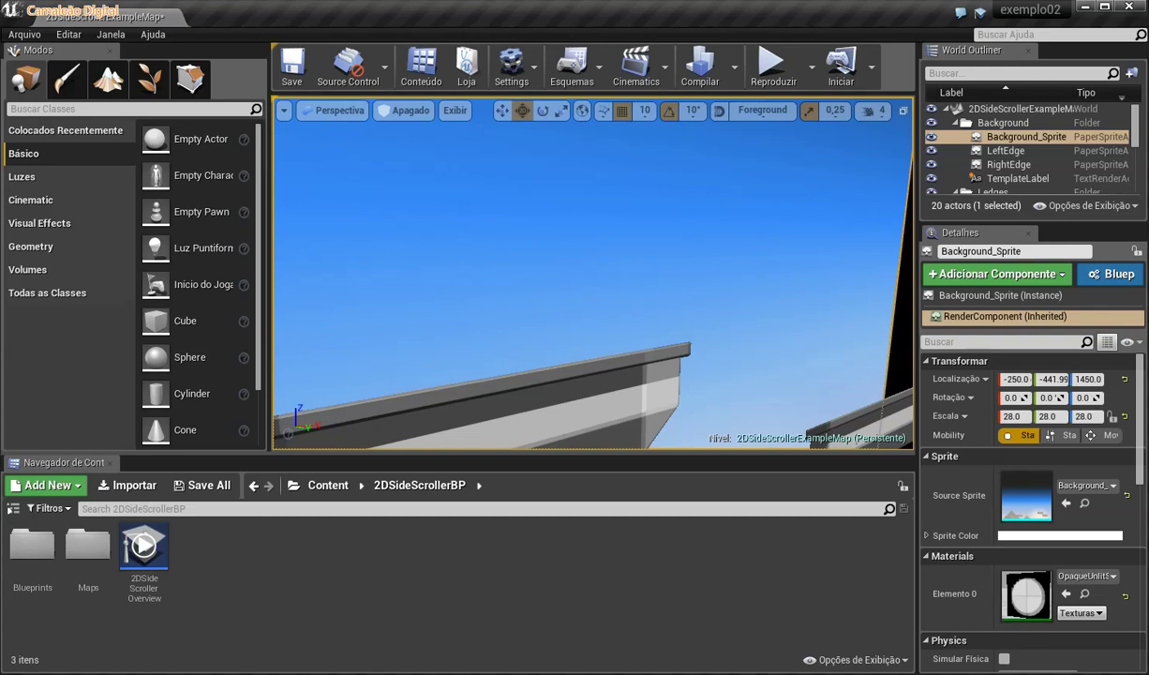
right_drag(448, 217, 448, 218)
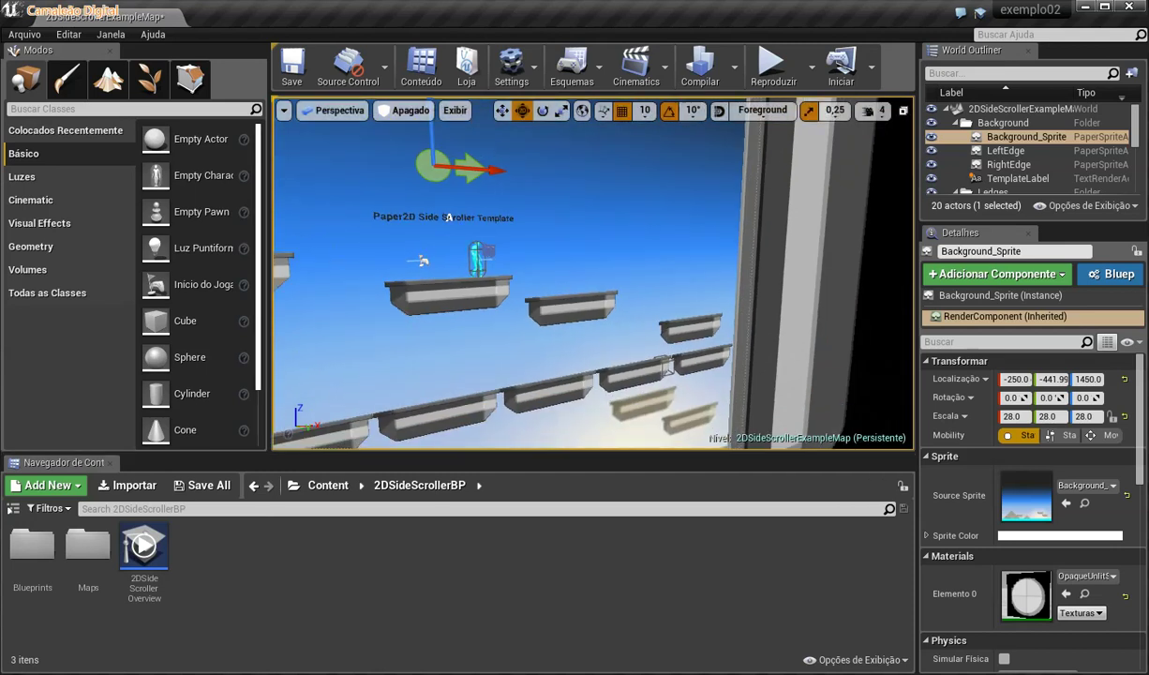
right_click(448, 217)
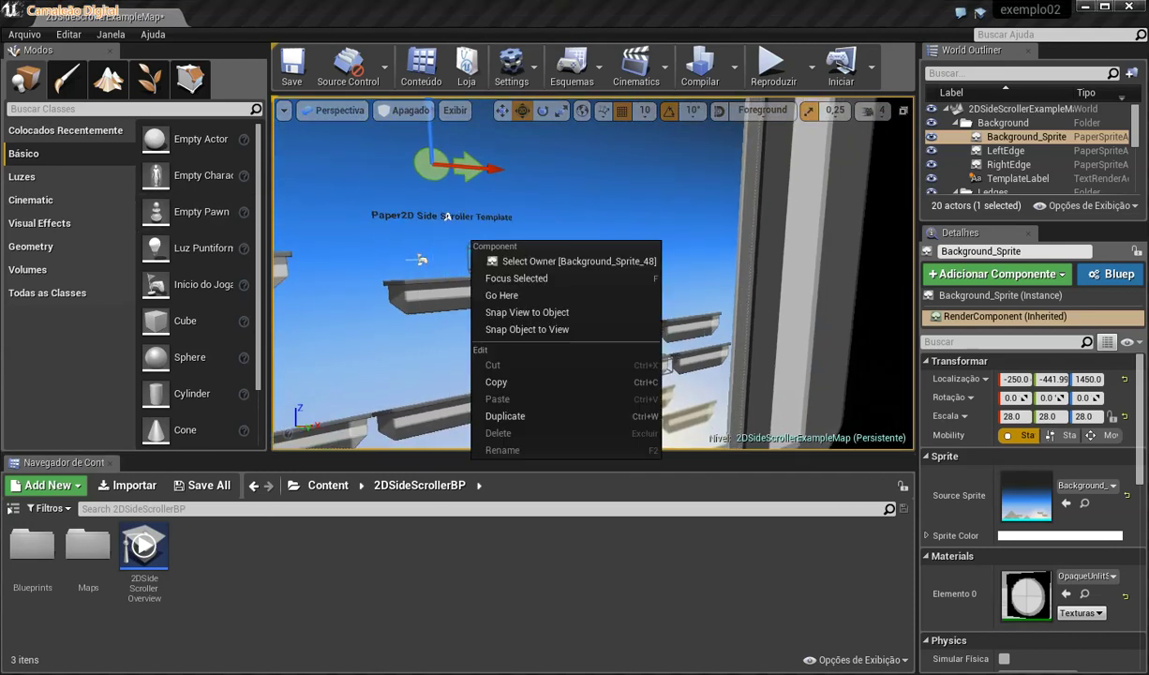
right_drag(447, 216, 581, 214)
right_click(581, 214)
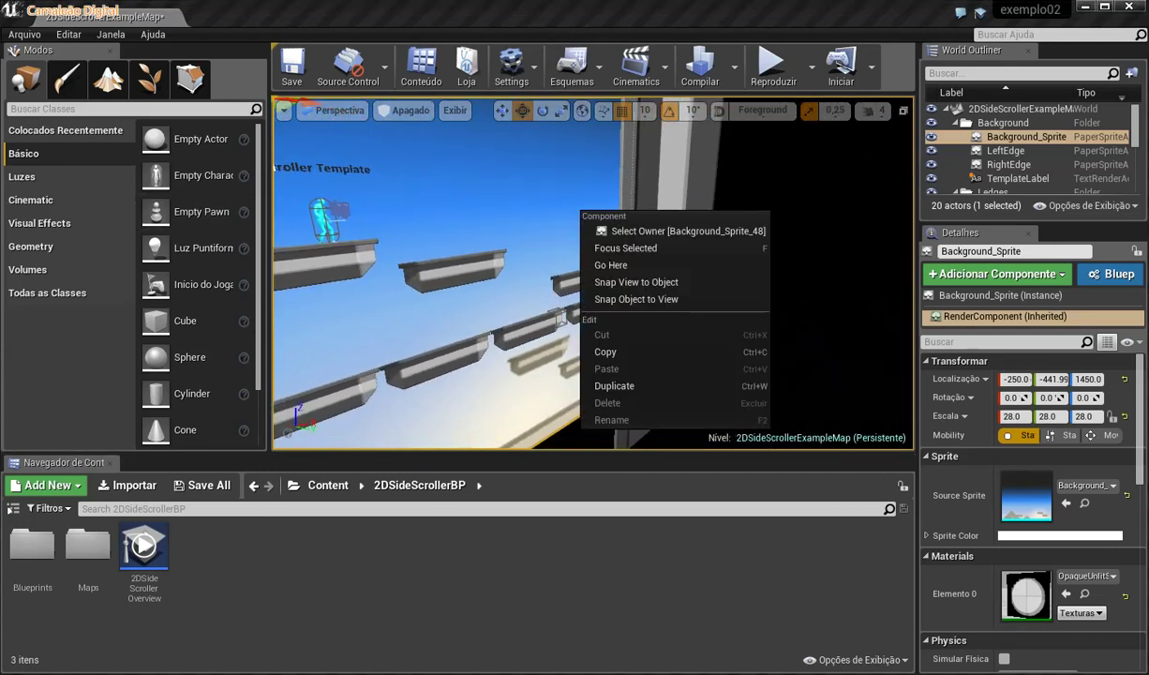
click(302, 196)
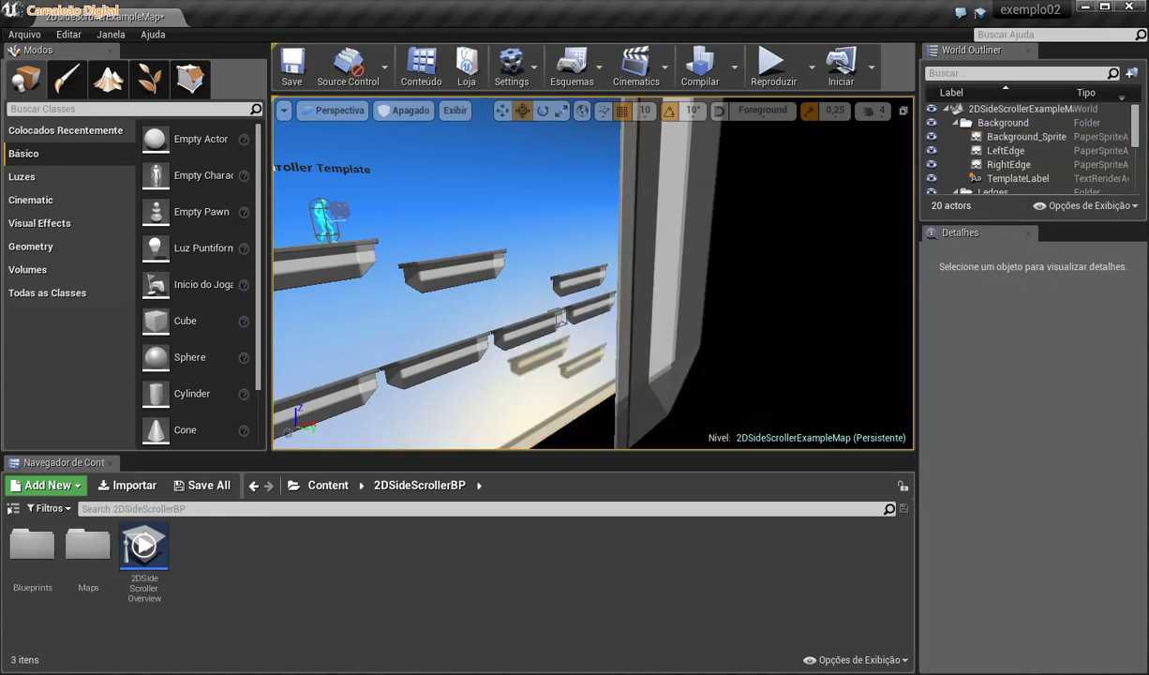
Orbit and pull back the camera to survey the whole level
right_drag(301, 197, 336, 189)
drag(336, 188, 314, 281)
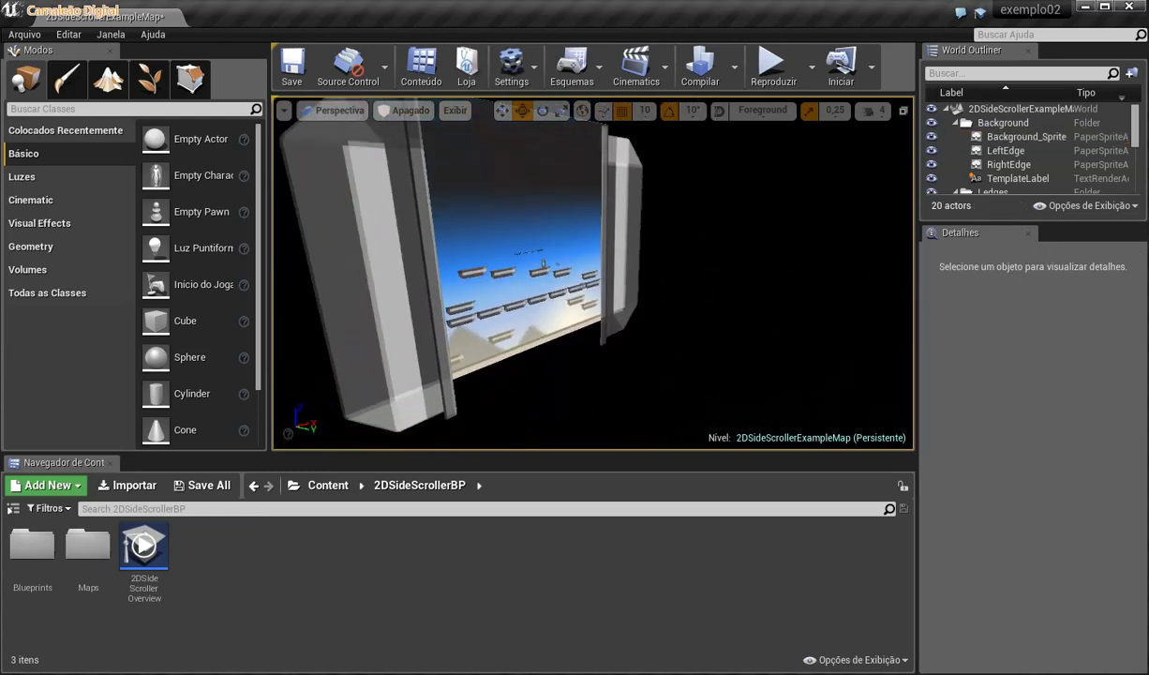
drag(314, 281, 300, 282)
right_drag(590, 271, 487, 271)
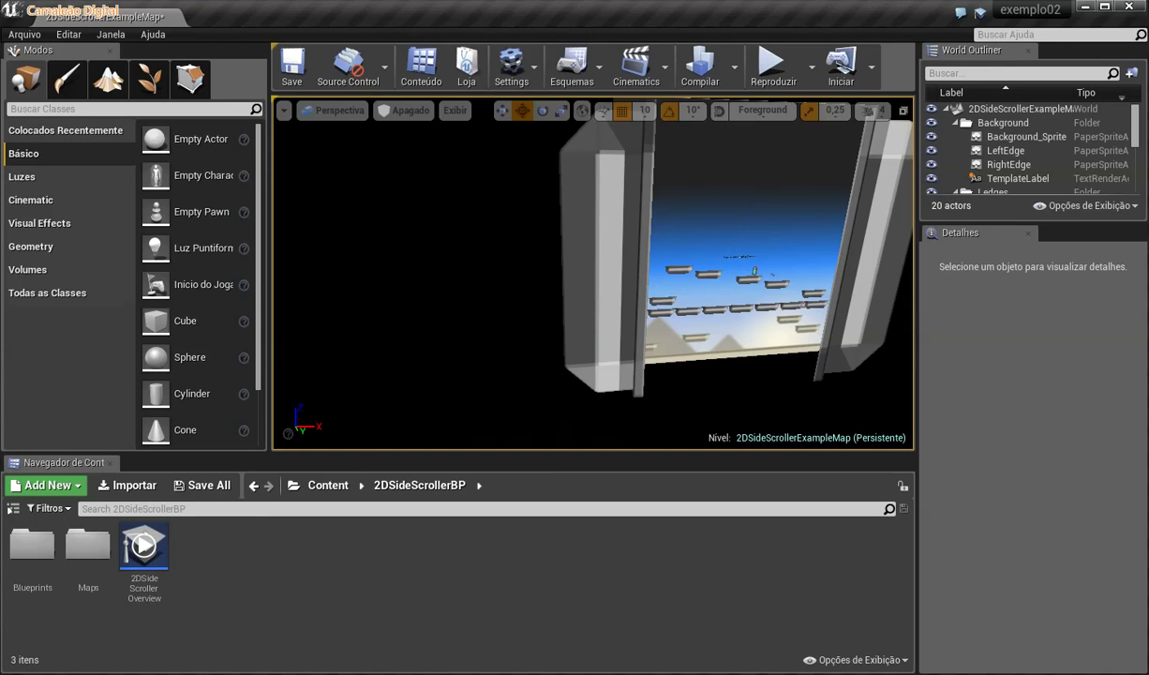
right_drag(590, 272, 608, 271)
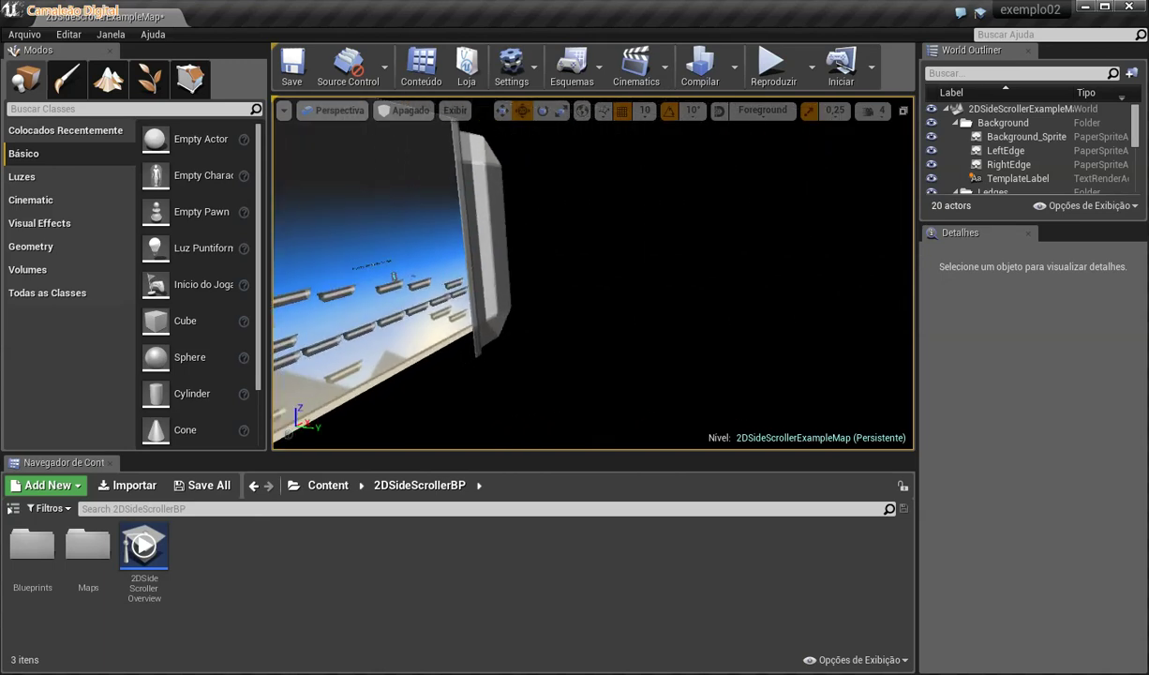
mouse_move(591, 272)
right_down()
mouse_move(665, 271)
mouse_move(618, 271)
right_up()
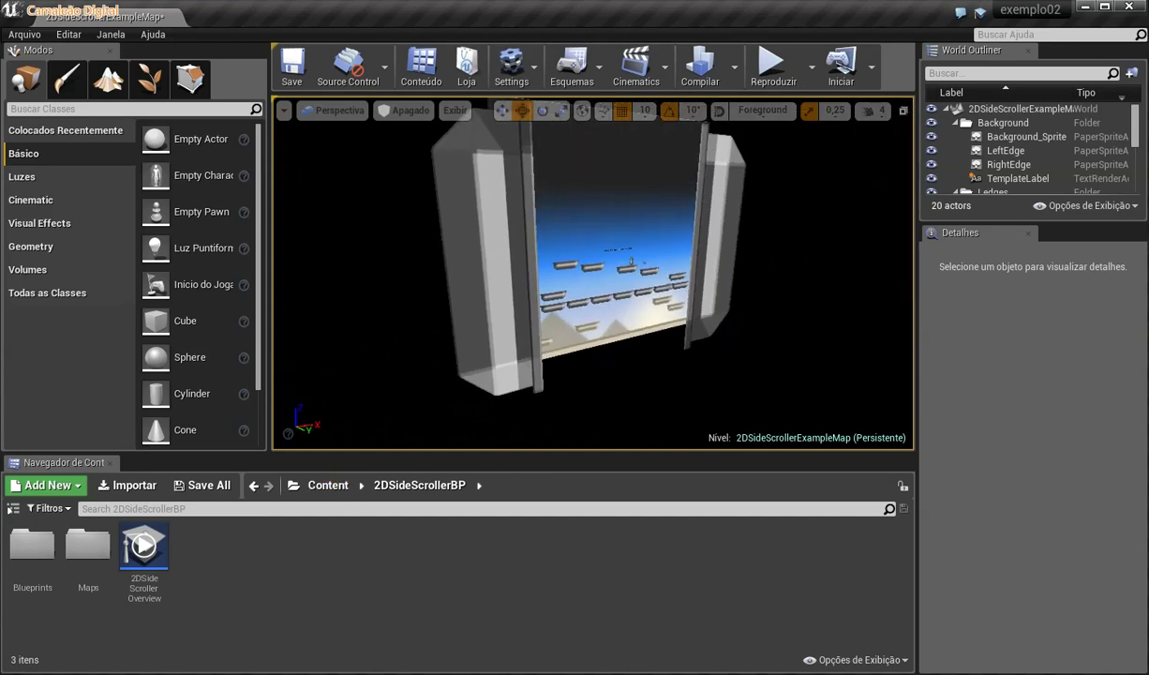
Move in close, then select Ledge_14 and frame it in the view
right_click(338, 373)
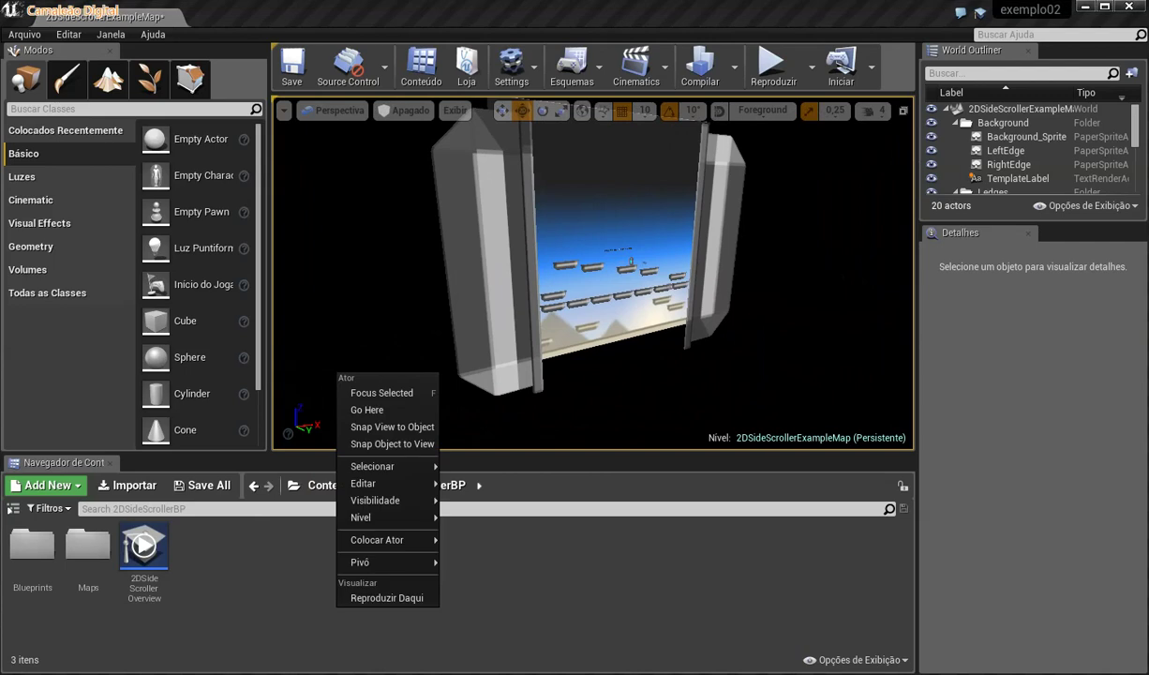
mouse_move(591, 272)
right_down()
mouse_move(628, 271)
mouse_move(581, 271)
right_up()
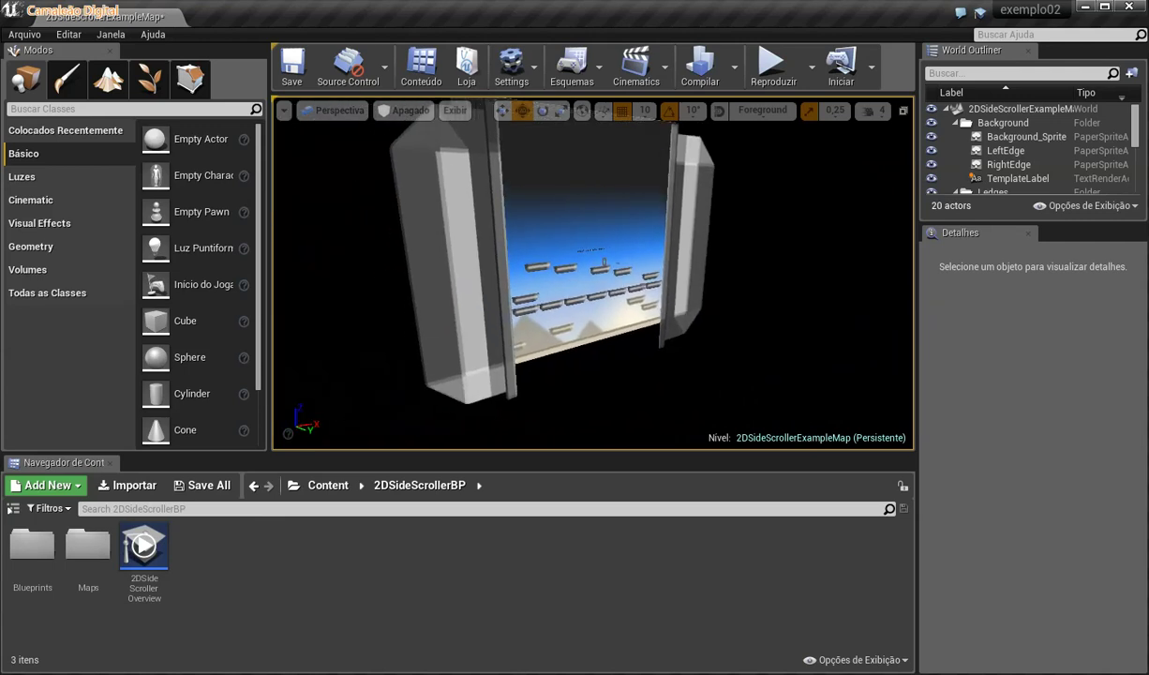
mouse_move(581, 272)
right_down()
mouse_move(637, 272)
mouse_move(590, 271)
mouse_move(619, 272)
mouse_move(600, 272)
mouse_move(609, 271)
right_up()
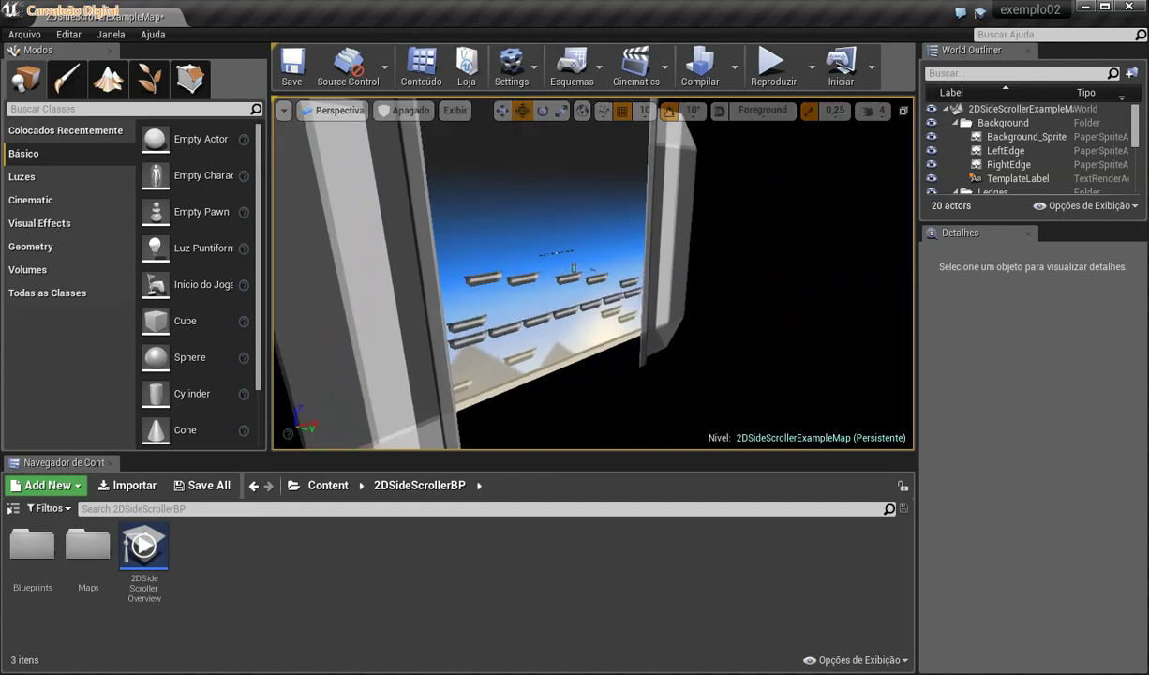
click(570, 276)
key(f)
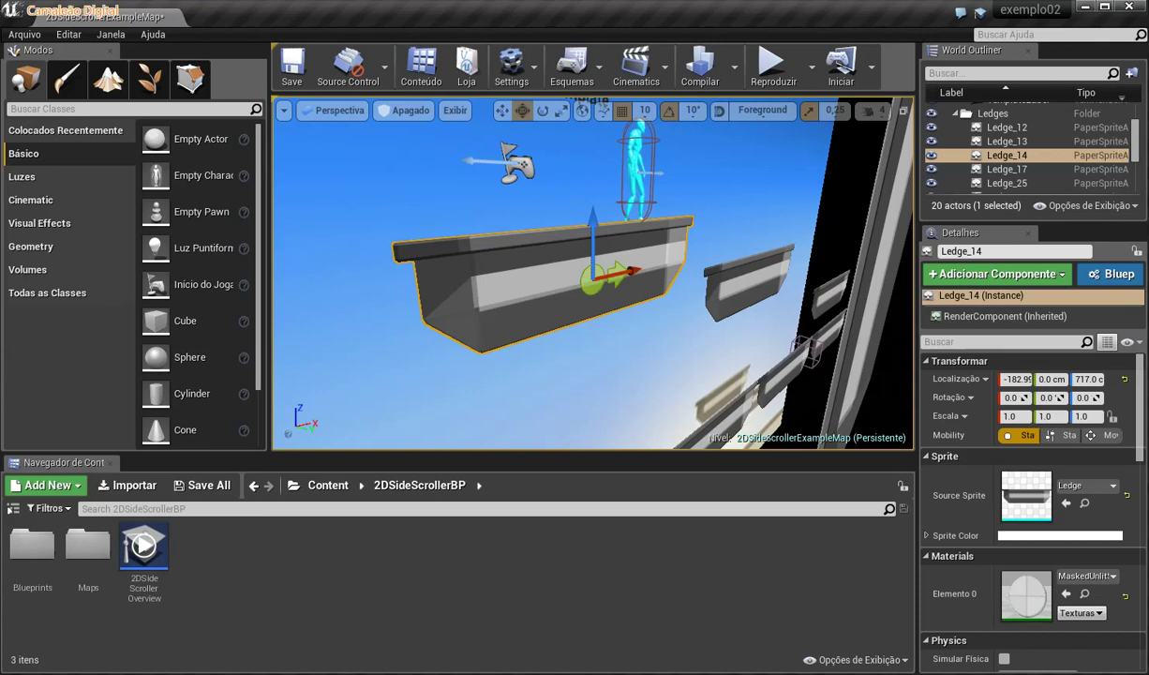
Frame the character, reselect Ledge_14, then select and frame Background_Sprite
click(635, 173)
key(f)
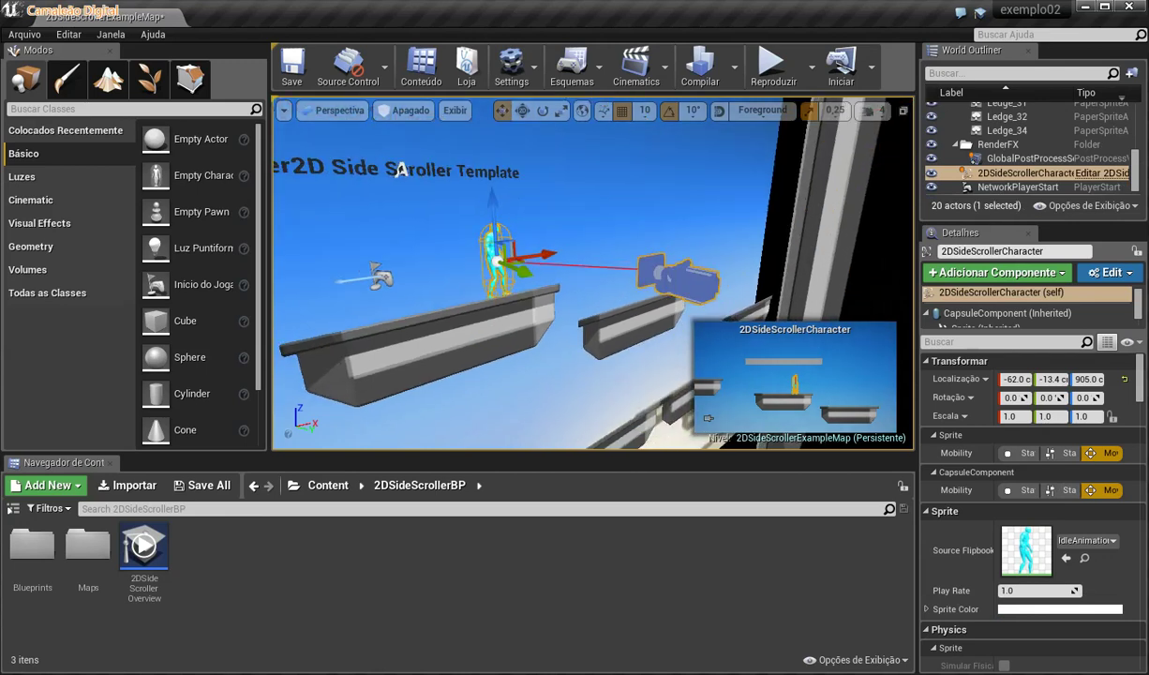
click(439, 330)
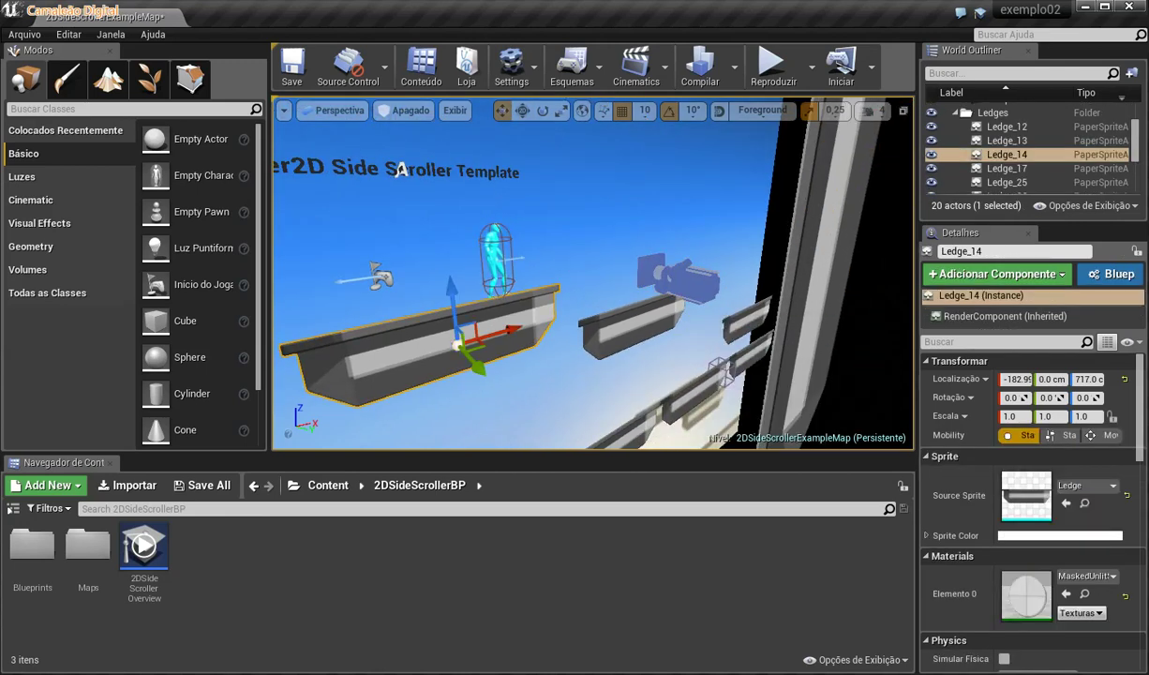
click(401, 170)
key(f)
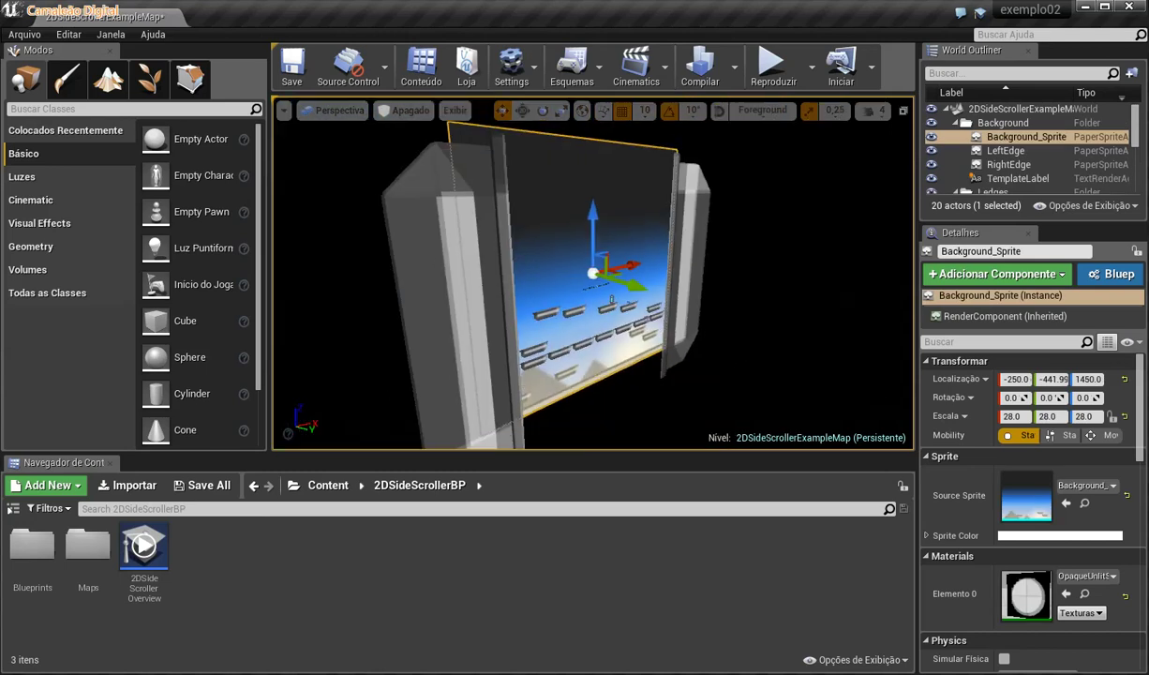
Frame the LeftEdge wall, then reselect and frame Background_Sprite
click(1005, 150)
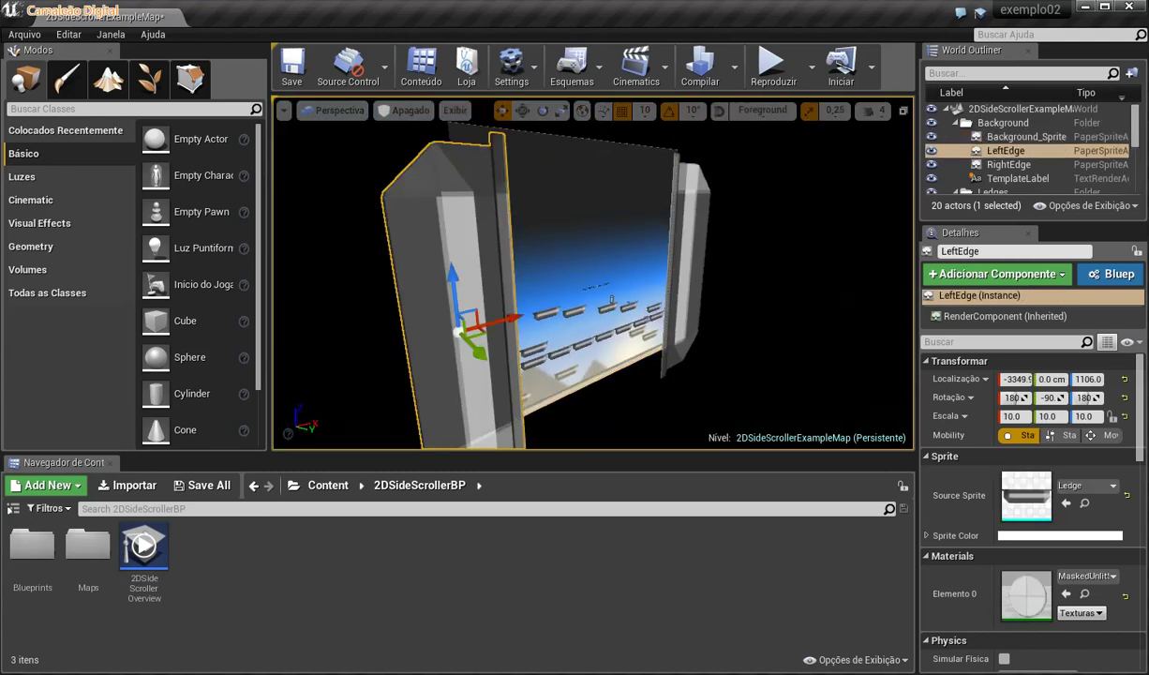
key(f)
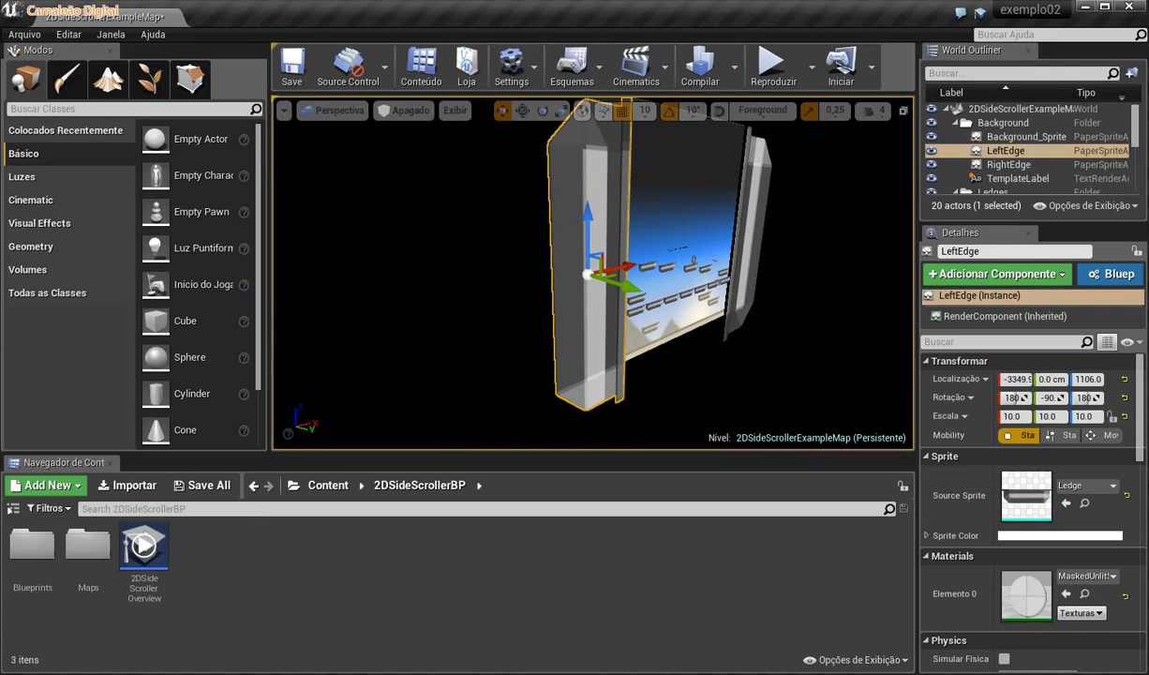
click(1026, 136)
key(f)
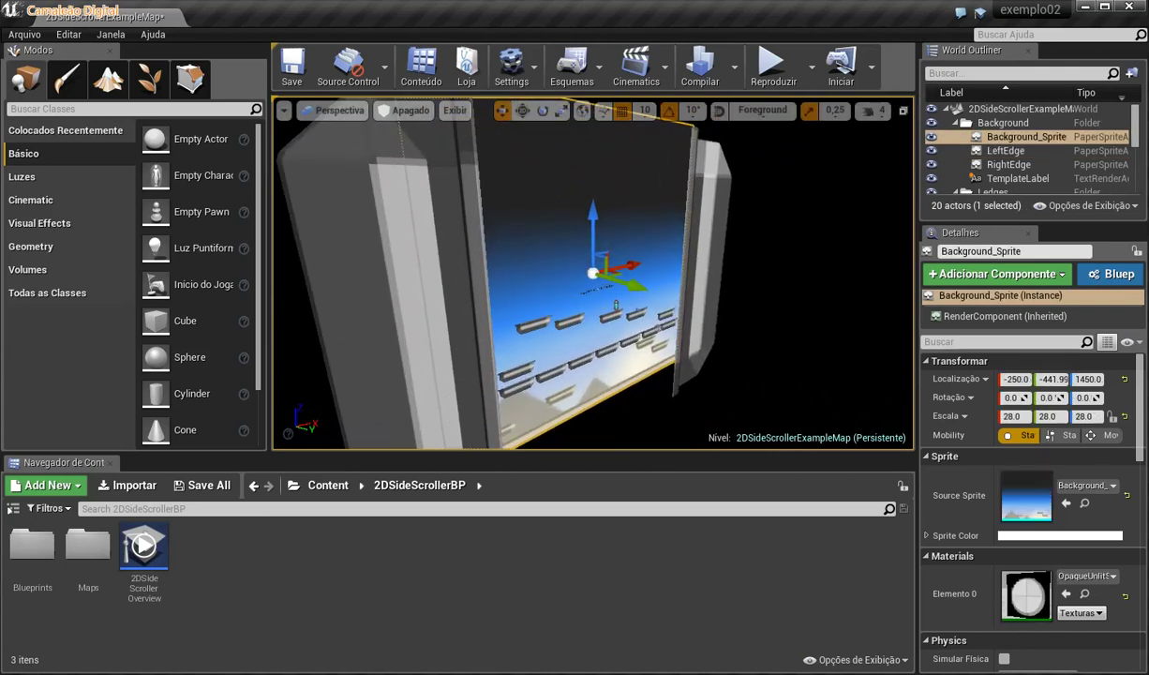
click(332, 109)
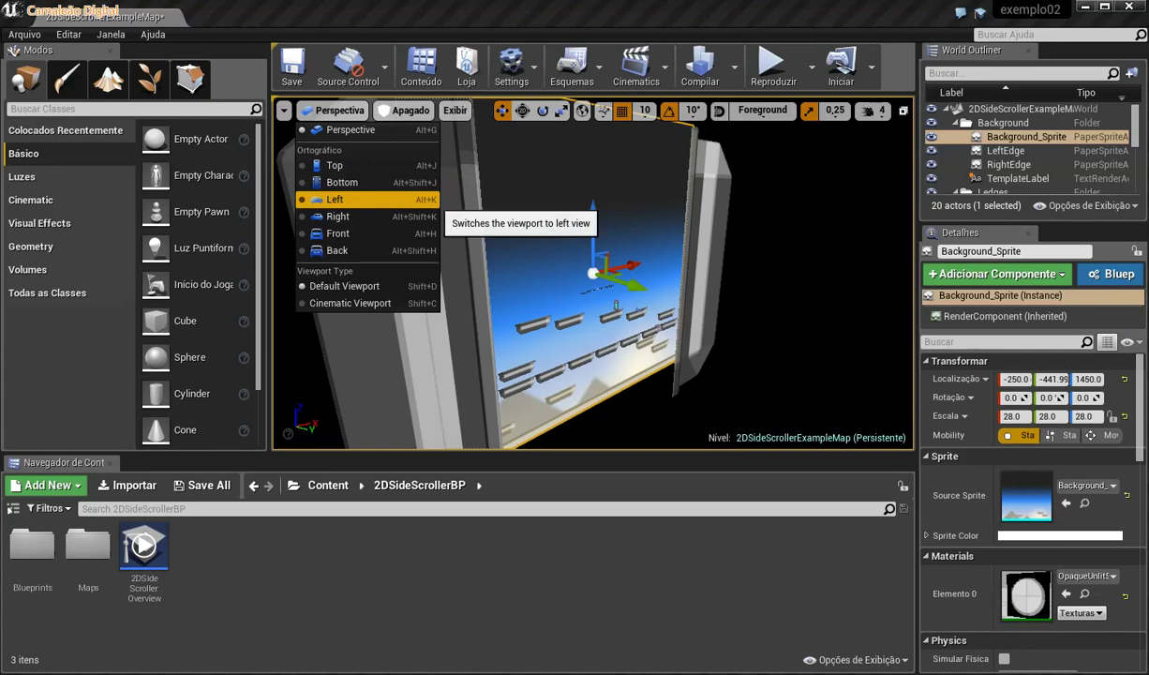
click(335, 199)
scroll(384, 174, down, 1)
click(317, 110)
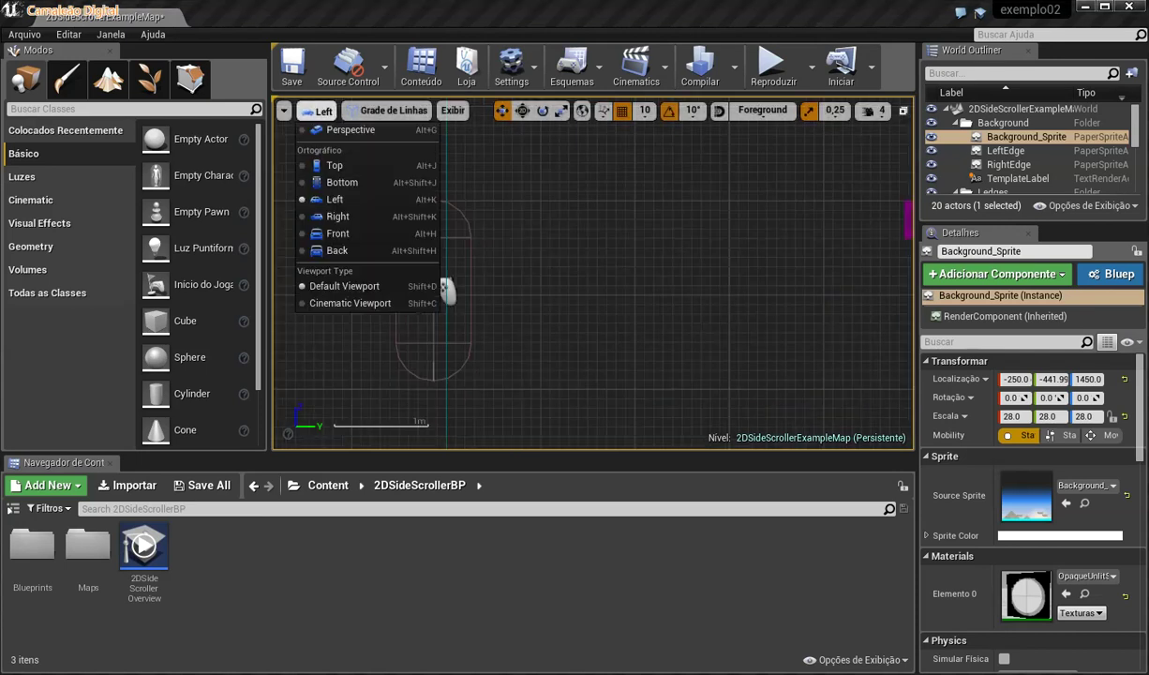
click(361, 131)
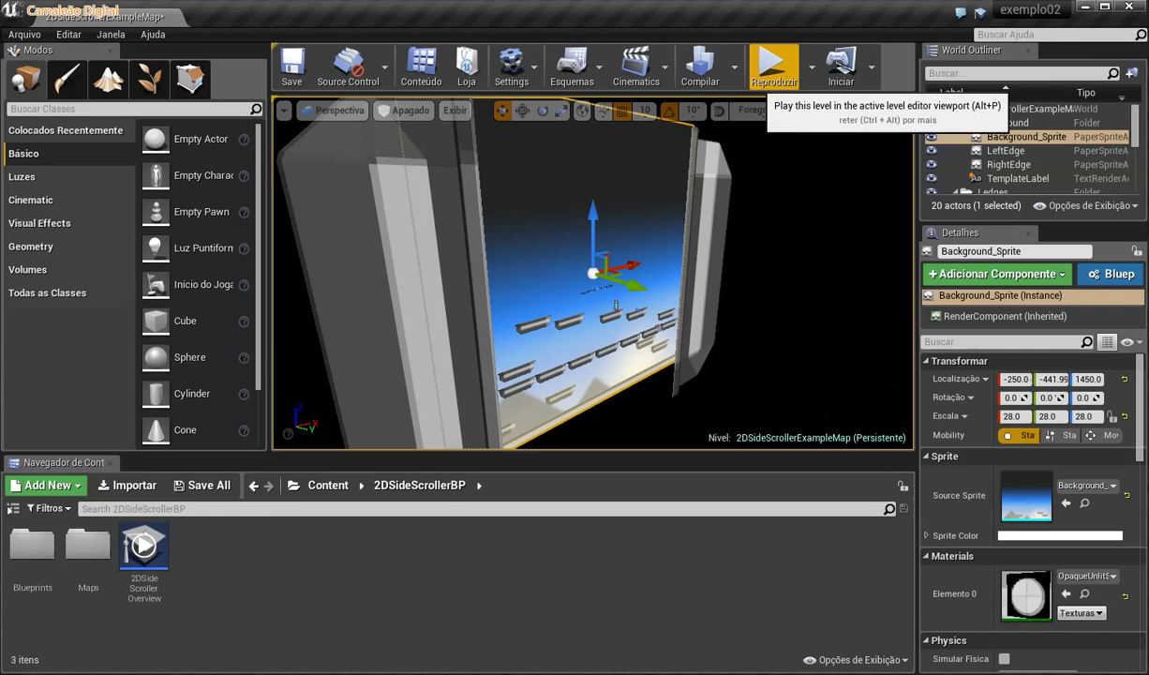
Play the side-scroller level in the viewport, pause it, then stop back to editing
click(771, 65)
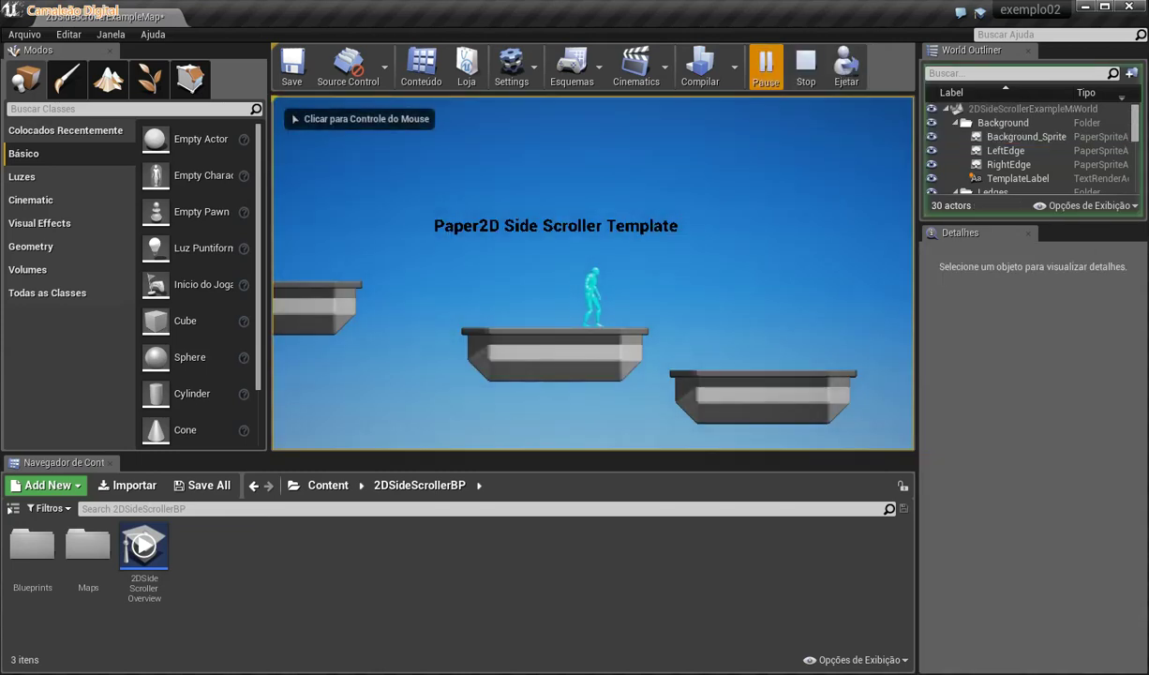
click(766, 66)
click(864, 65)
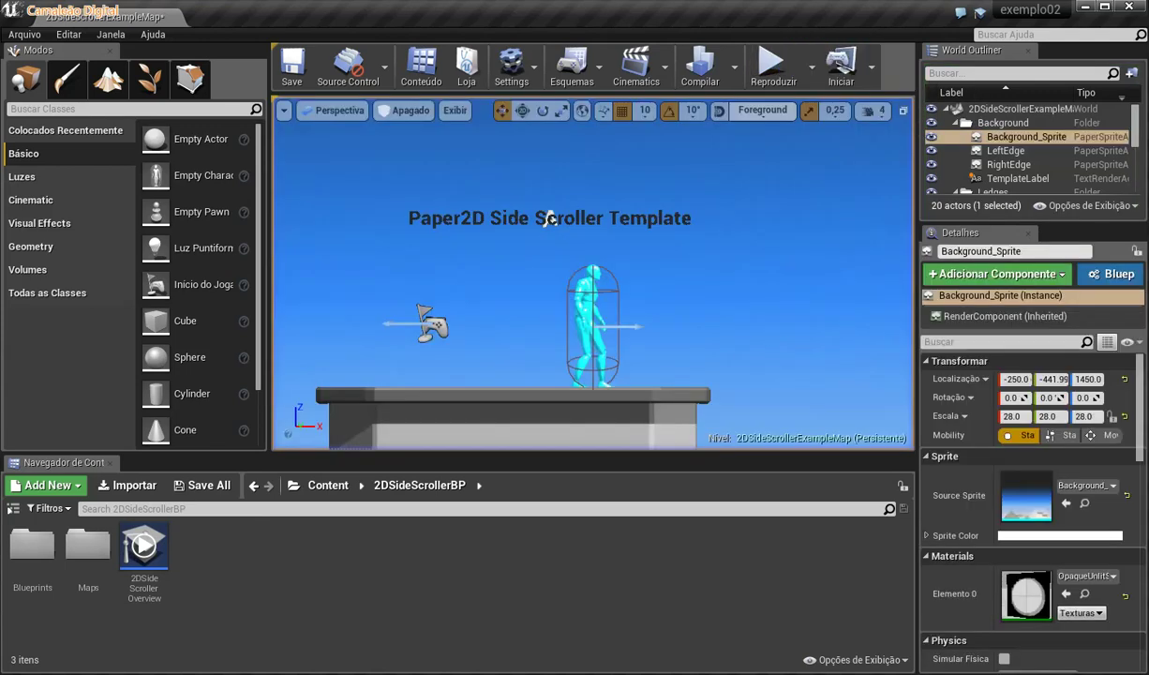